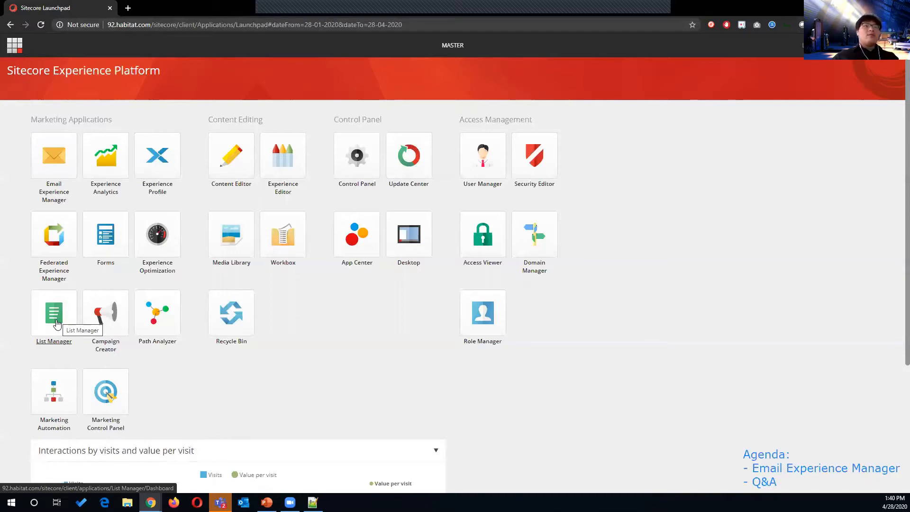
Step: Open List Manager from the Launchpad to review contact lists
click(55, 322)
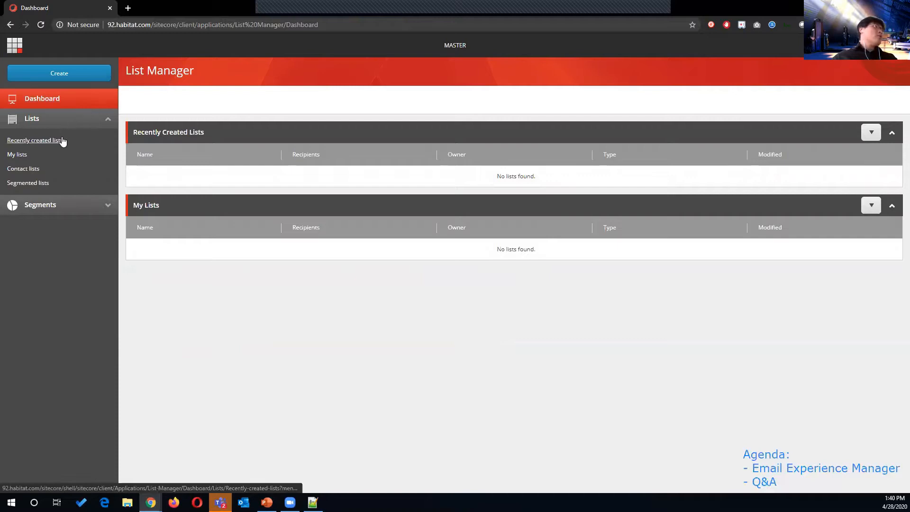
Step: Check My lists, which shows no lists, then return to the Launchpad
click(45, 155)
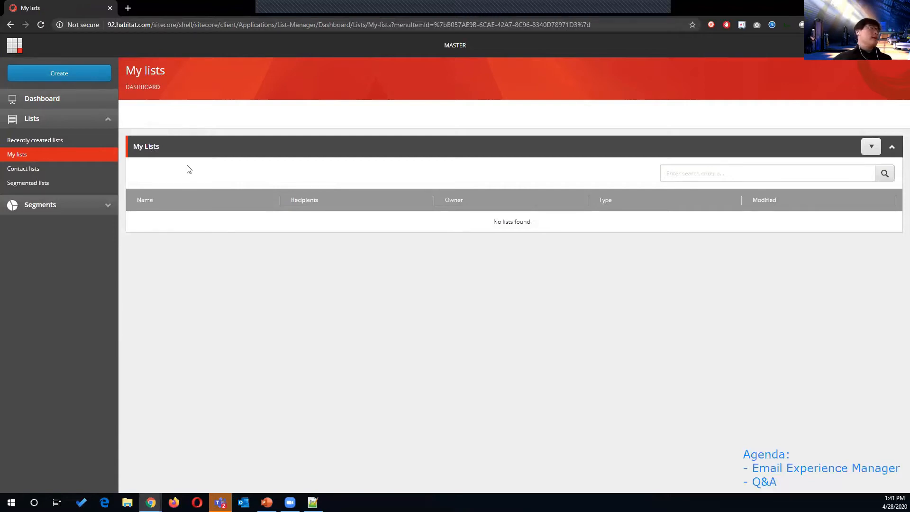
click(15, 45)
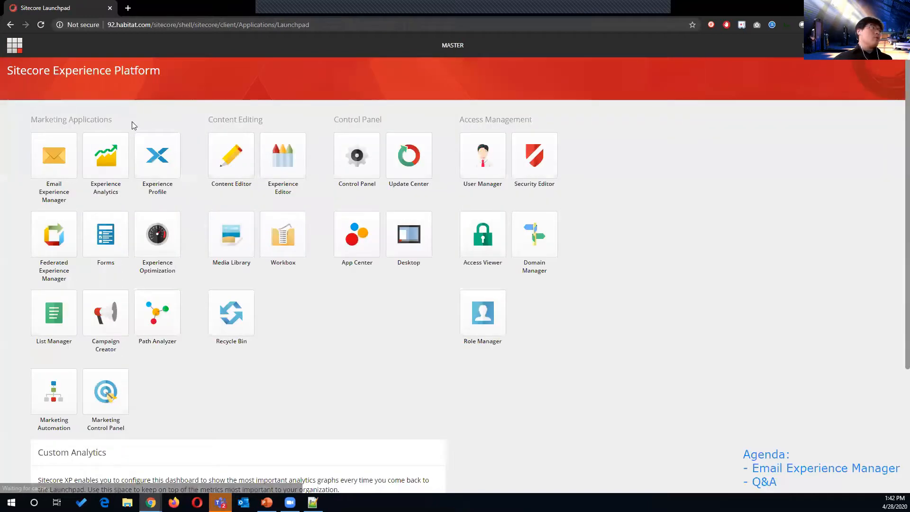
Step: Open the Email Experience Manager dashboard showing 0 sent for 1–8 Apr 2020
click(54, 156)
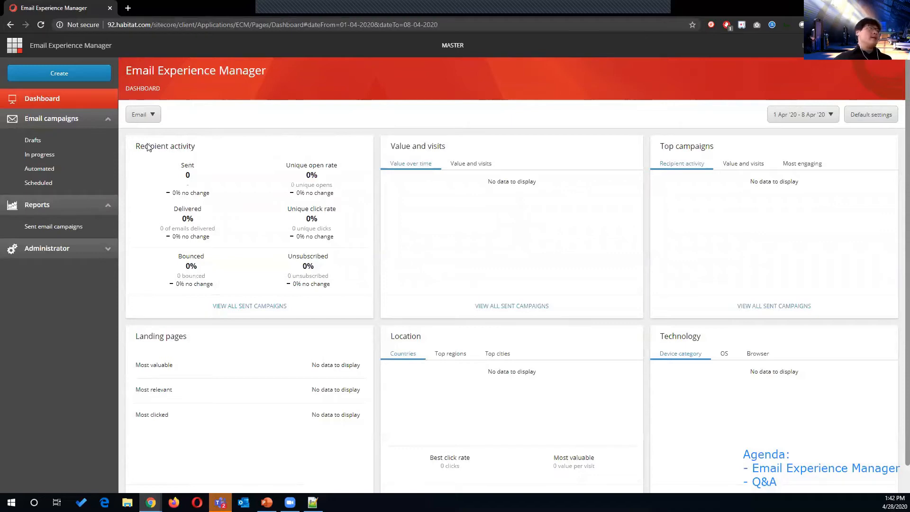
drag(136, 148, 198, 152)
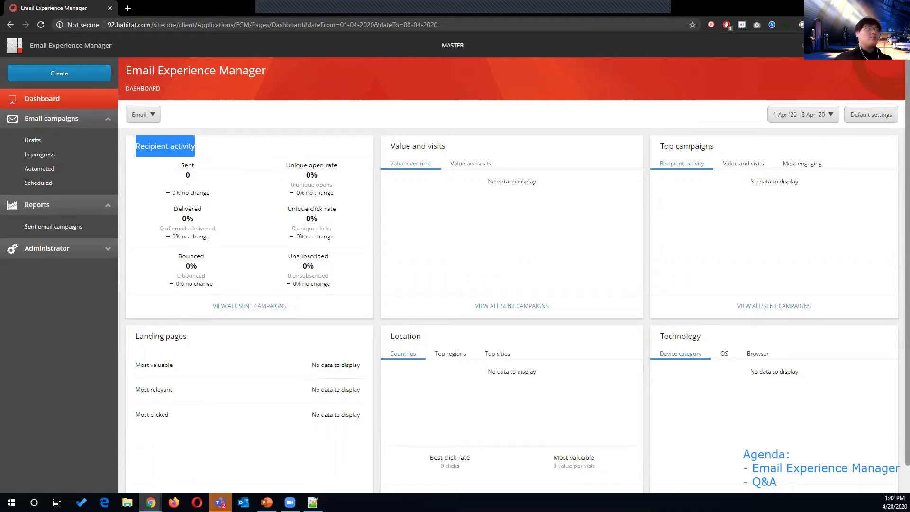
double_click(304, 165)
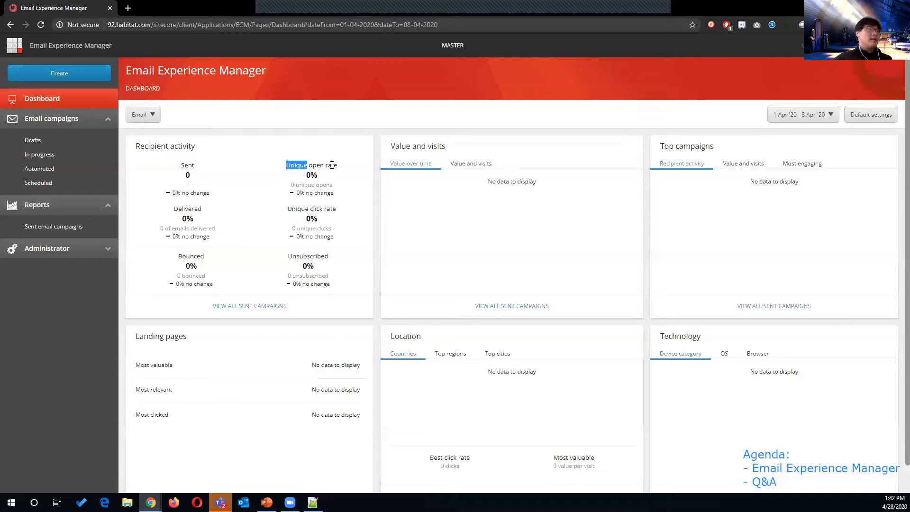
double_click(196, 208)
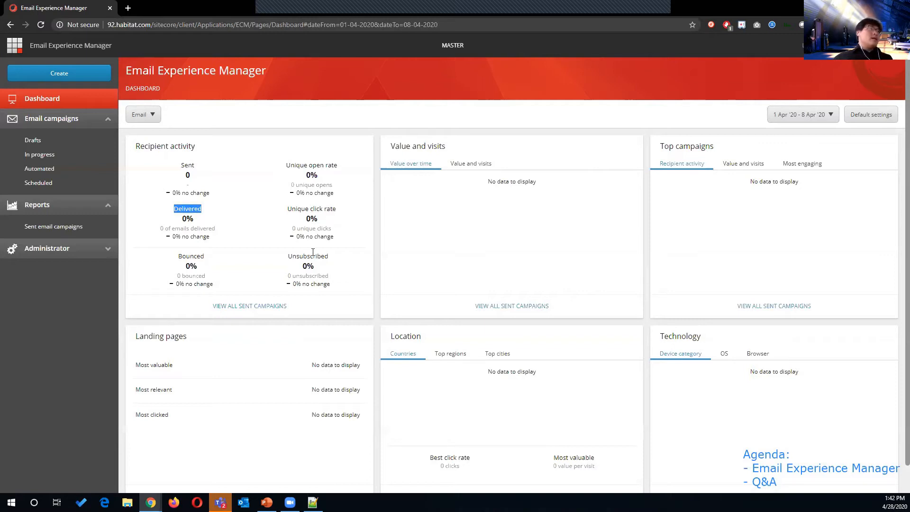
drag(205, 259, 183, 256)
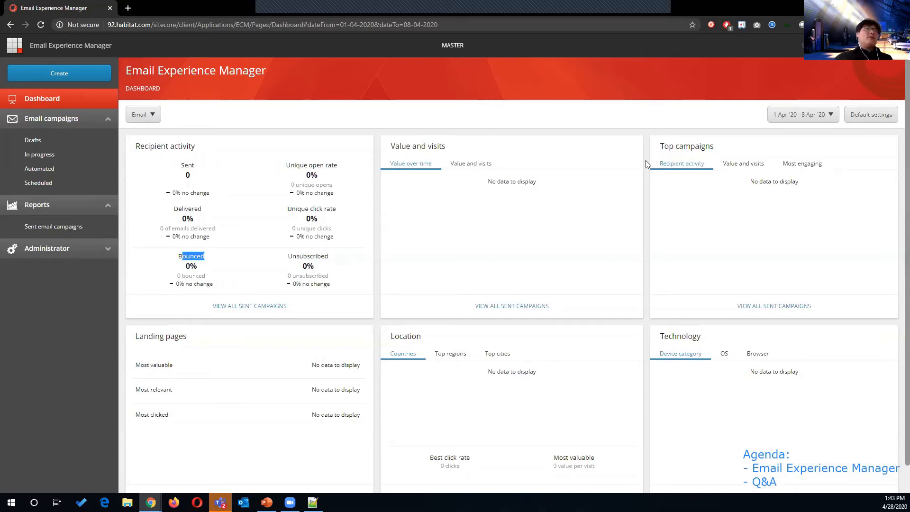
double_click(687, 147)
triple_click(686, 147)
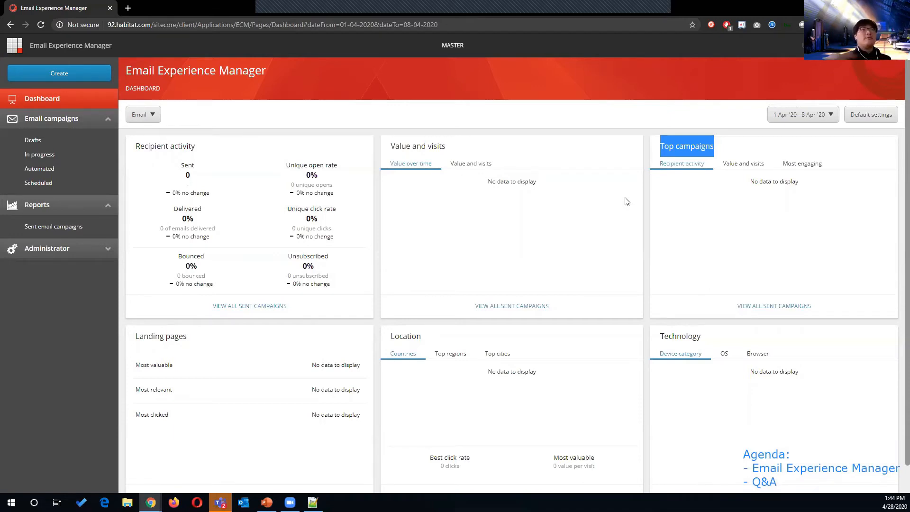
Step: Switch Top campaigns to Value and visits, then Most engaging, and highlight Landing pages
click(741, 170)
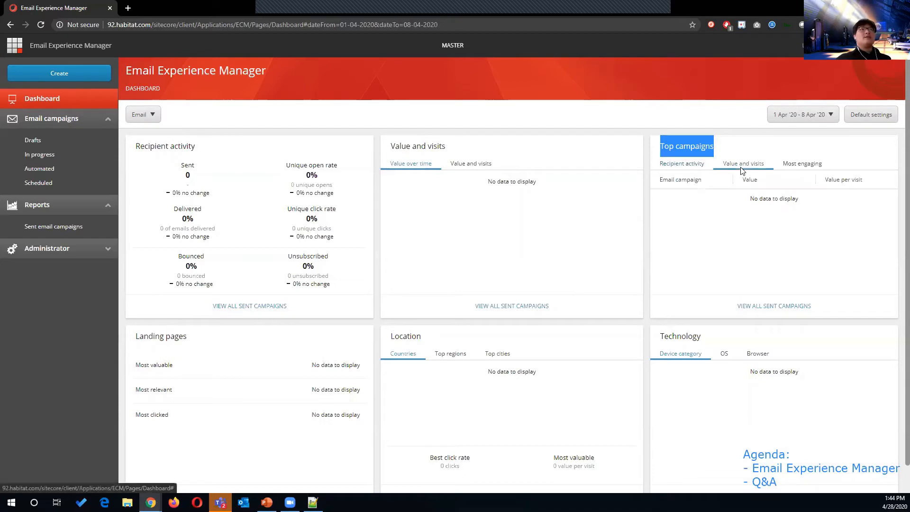
click(813, 167)
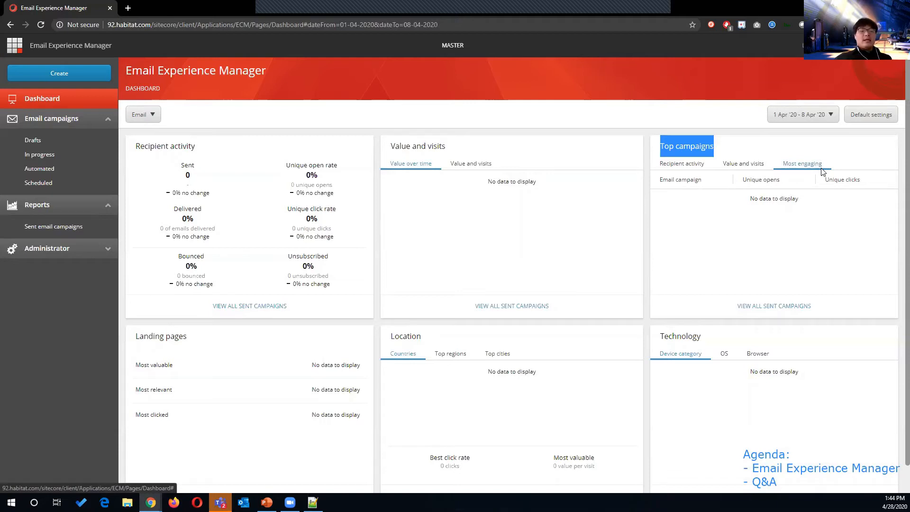
scroll(424, 195, down, 1)
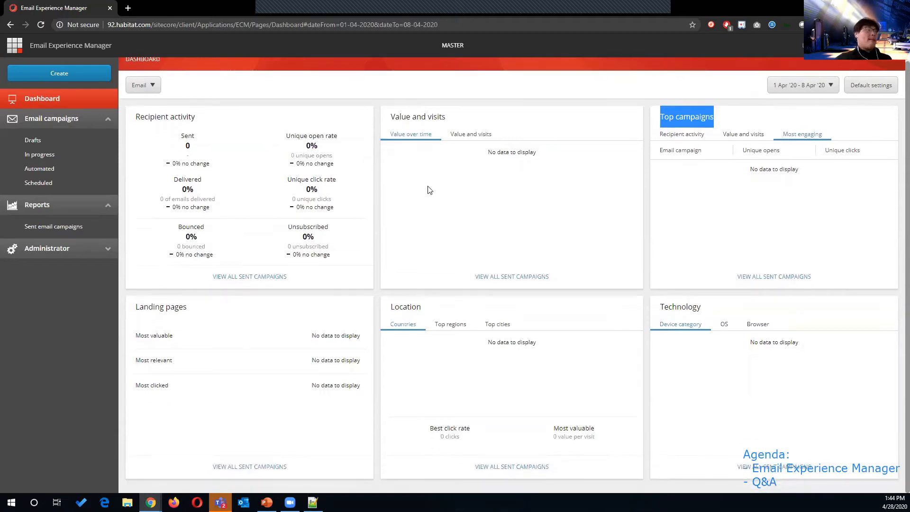
triple_click(159, 311)
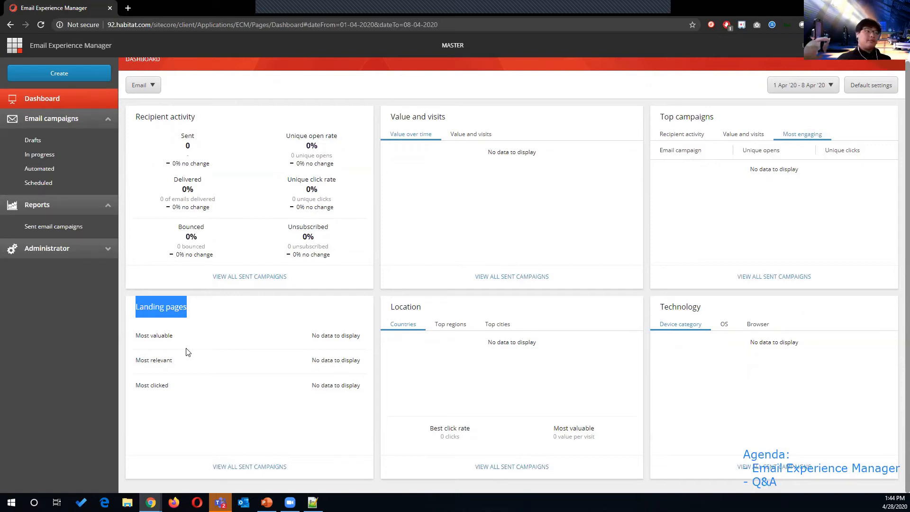
click(443, 326)
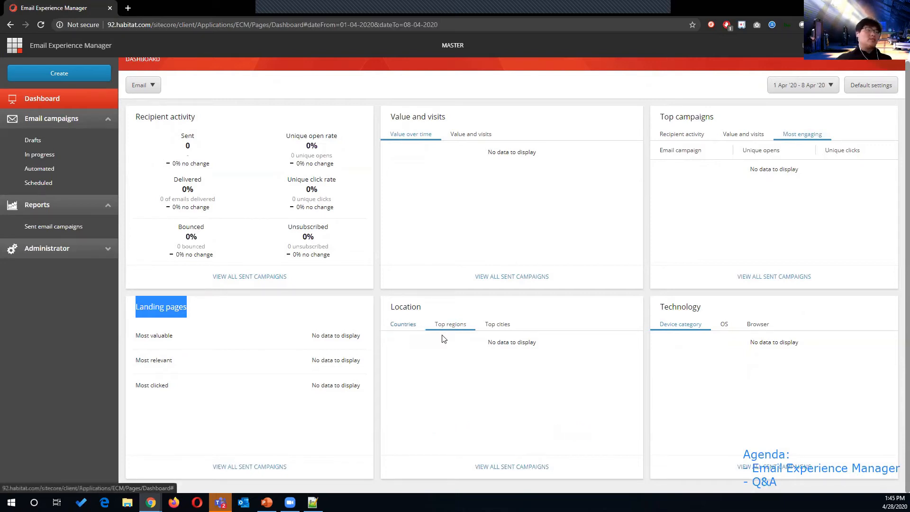
click(495, 325)
click(416, 326)
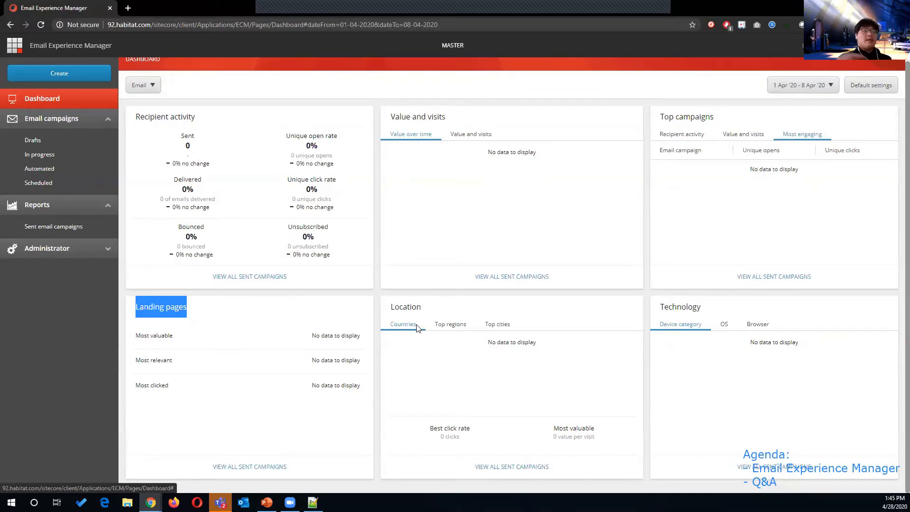
click(724, 327)
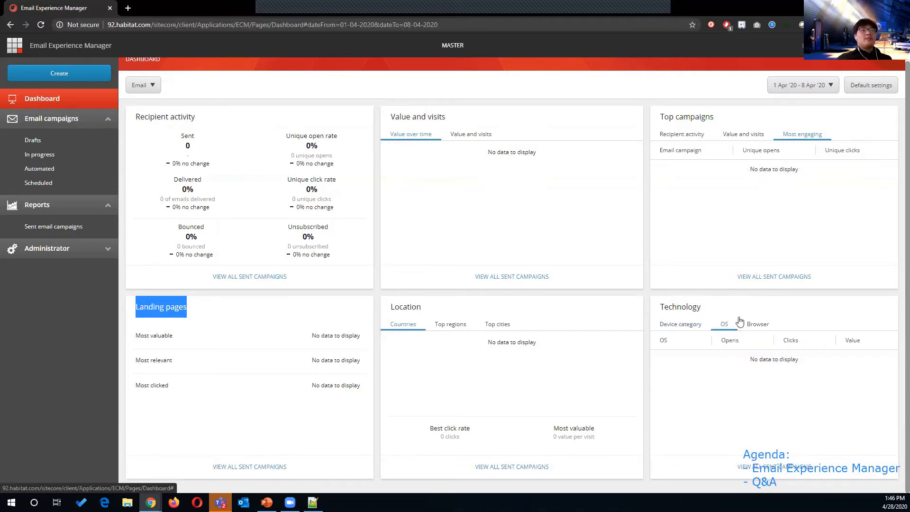
click(759, 326)
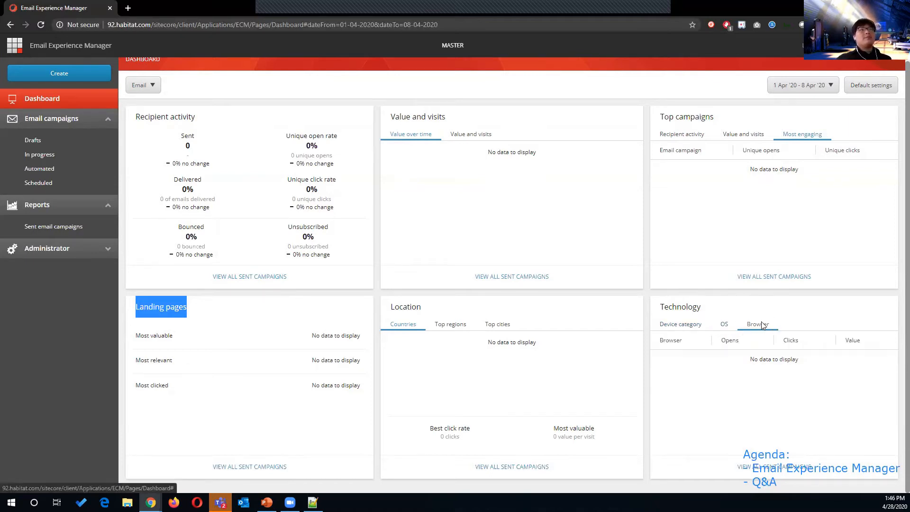
click(682, 324)
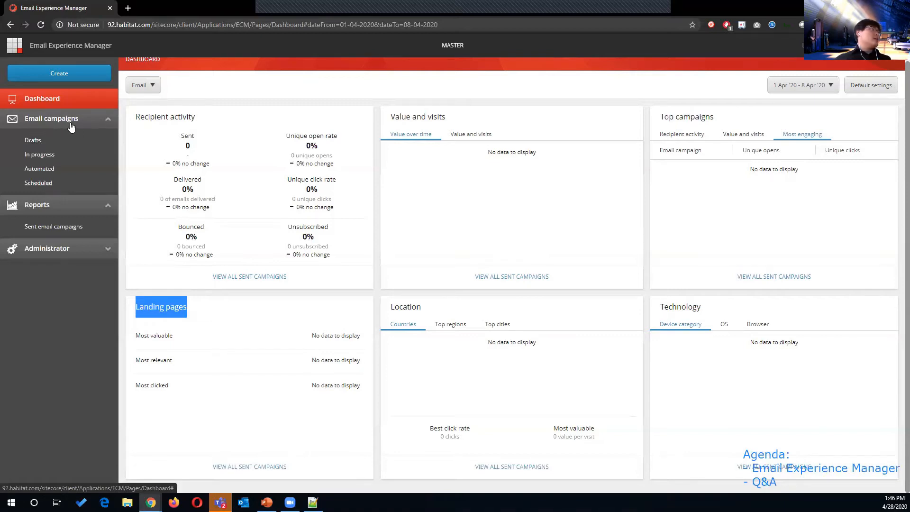
Step: Review the Drafts list, then the empty In progress email campaigns list
click(37, 140)
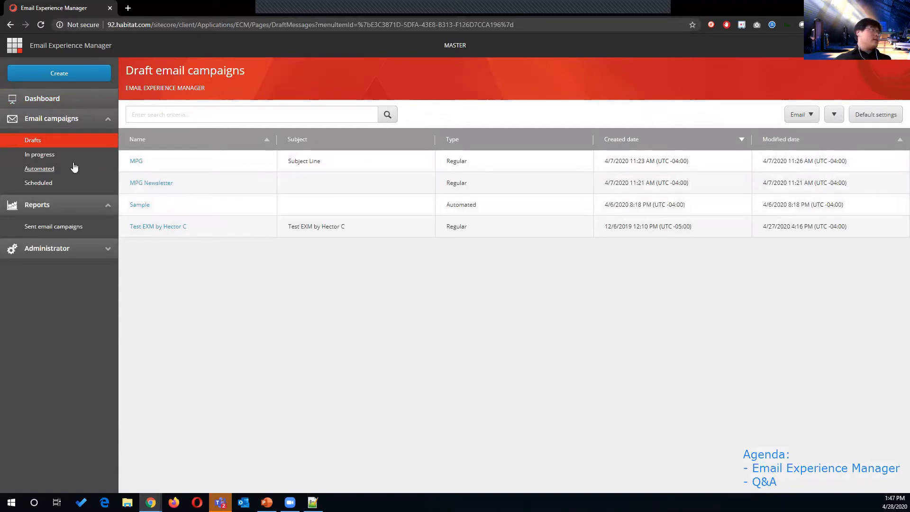
click(60, 156)
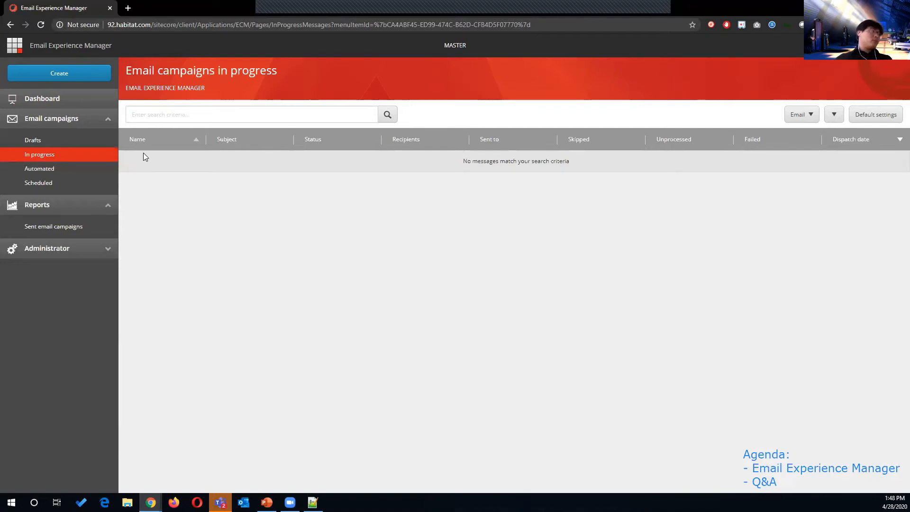
Step: Show the Scheduled email campaigns list, which has no messages
click(42, 183)
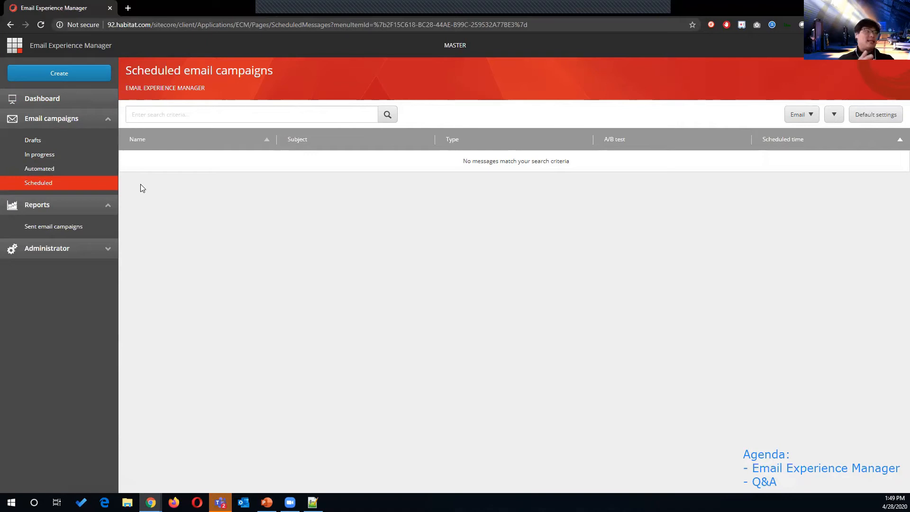
click(80, 228)
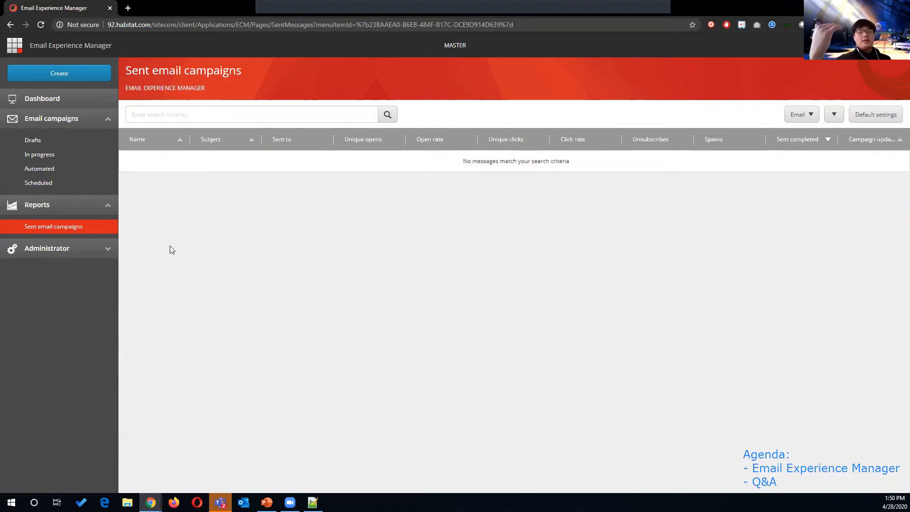
Step: Browse the Dashboard, Sent campaigns and Administrator Subscription pages, ending on the four Drafts
click(28, 99)
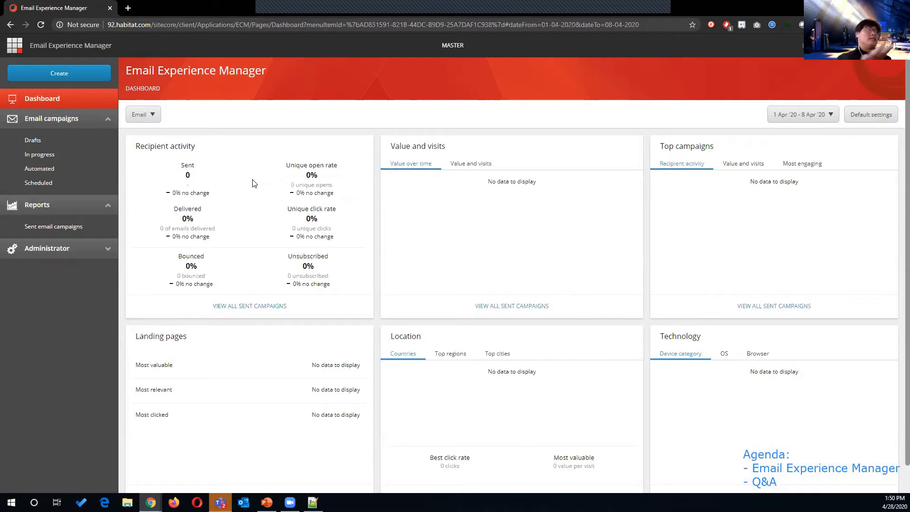
click(60, 228)
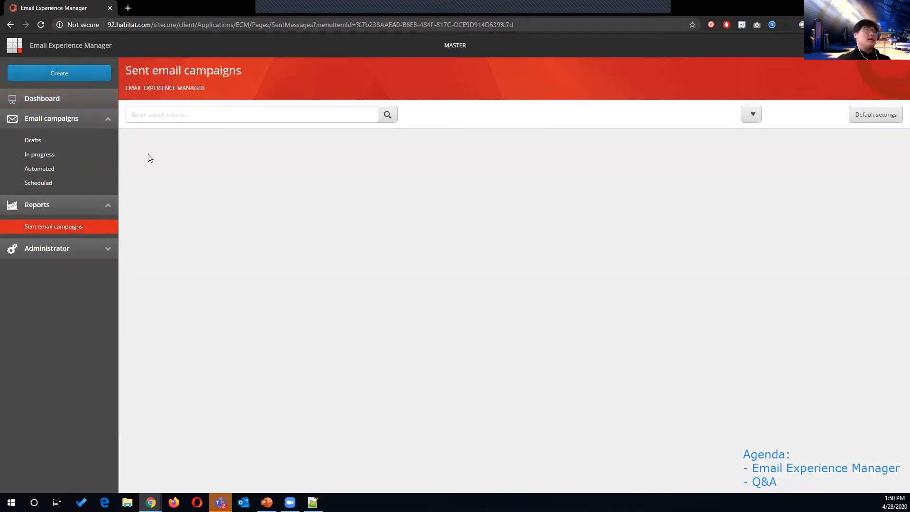
click(74, 255)
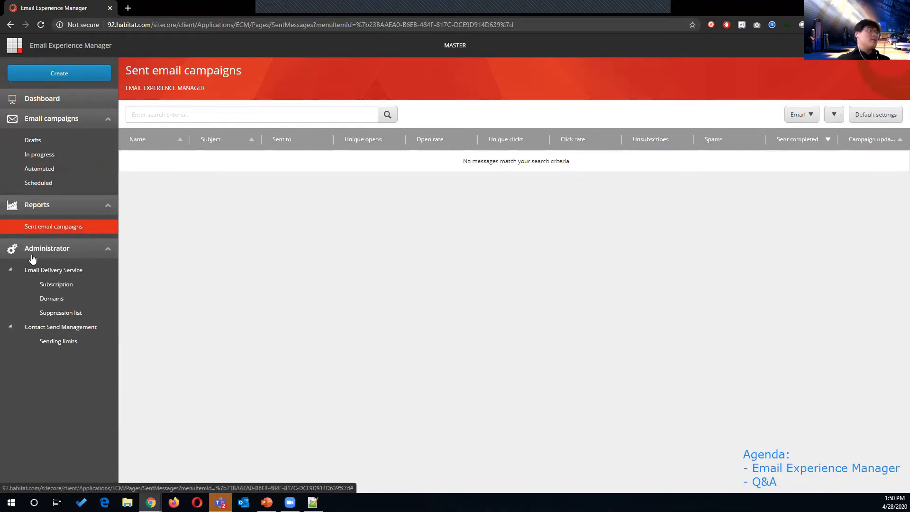
click(59, 283)
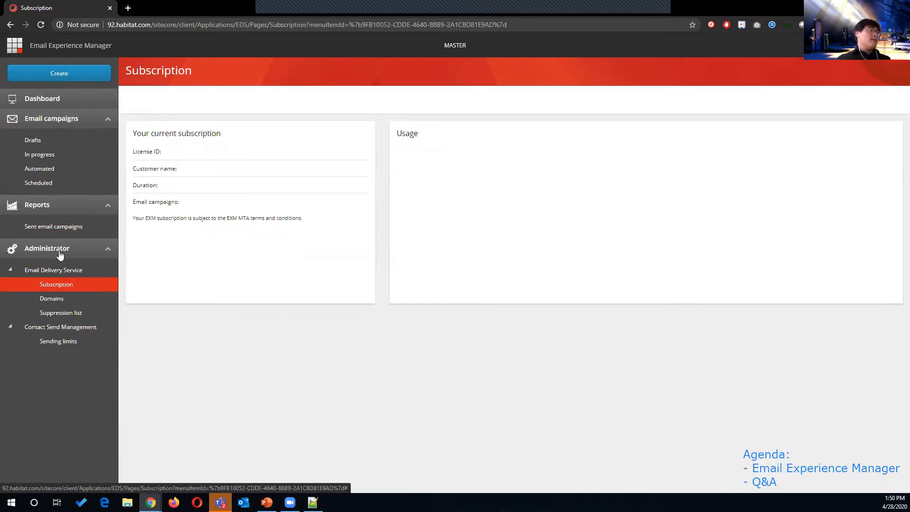
click(66, 252)
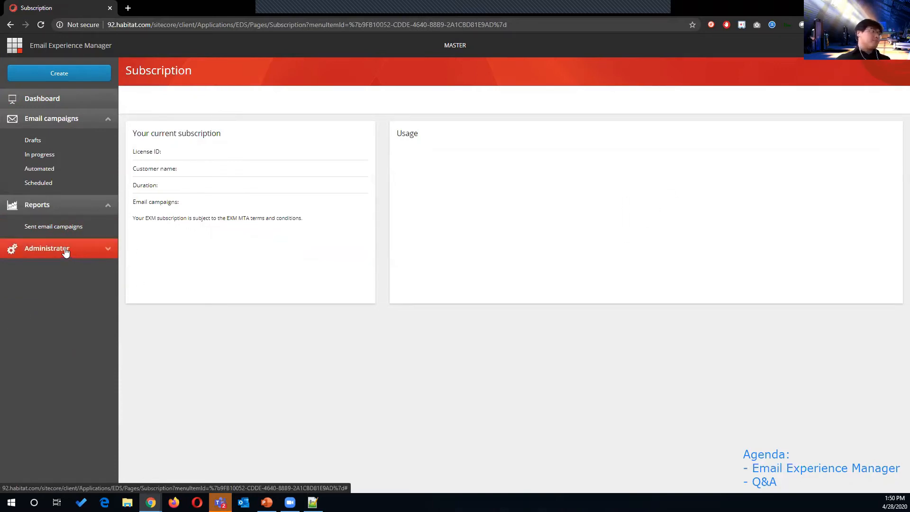
click(42, 142)
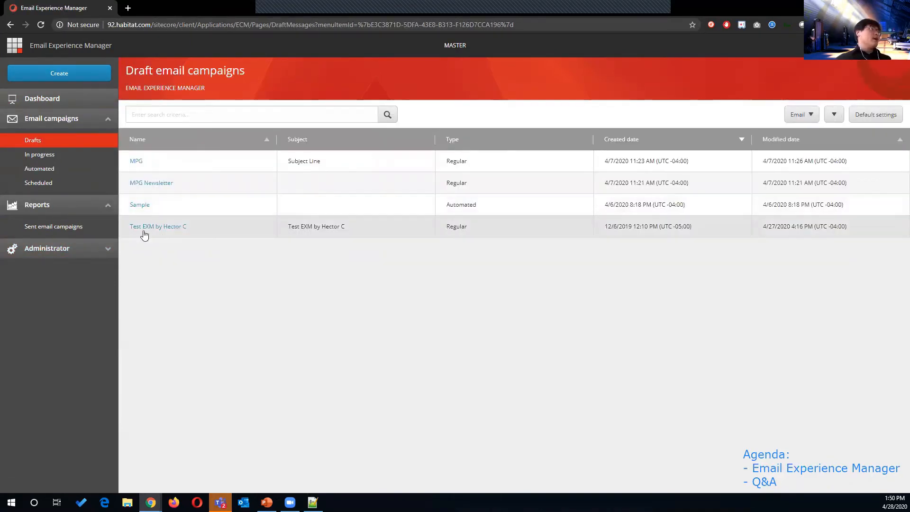
Step: Open the Create menu offering regular or automated campaigns and five recipient list types
click(81, 75)
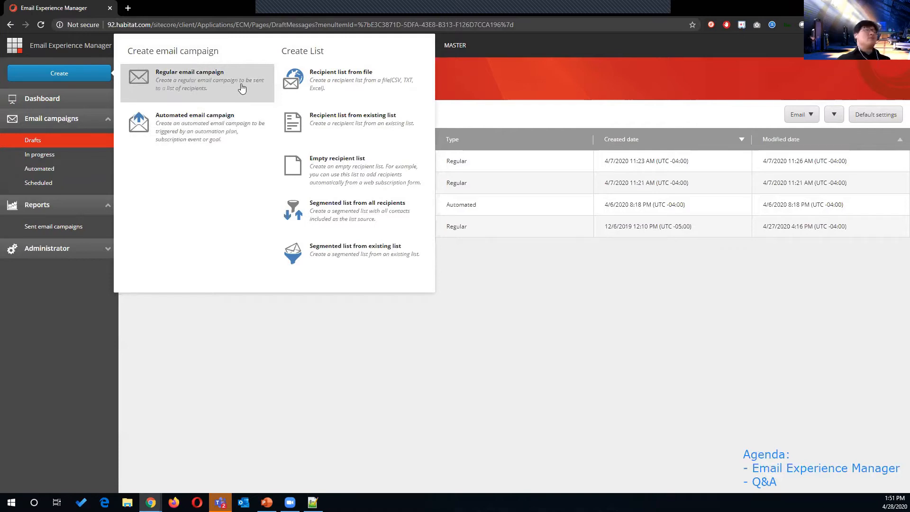
Step: Start a Regular email campaign, showing HTML import and six templates
click(218, 81)
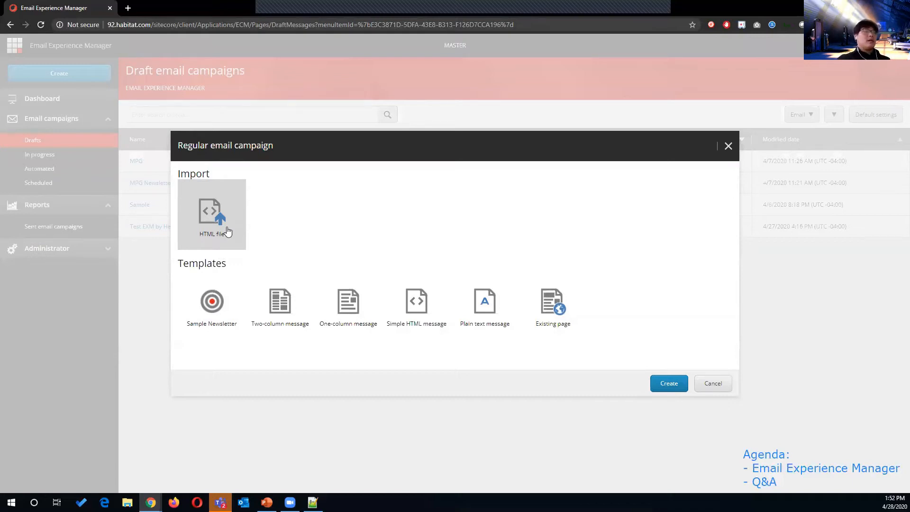
Step: Create a campaign named 'Sitecore Dojo Newsletter' from the Plain text message template
click(212, 301)
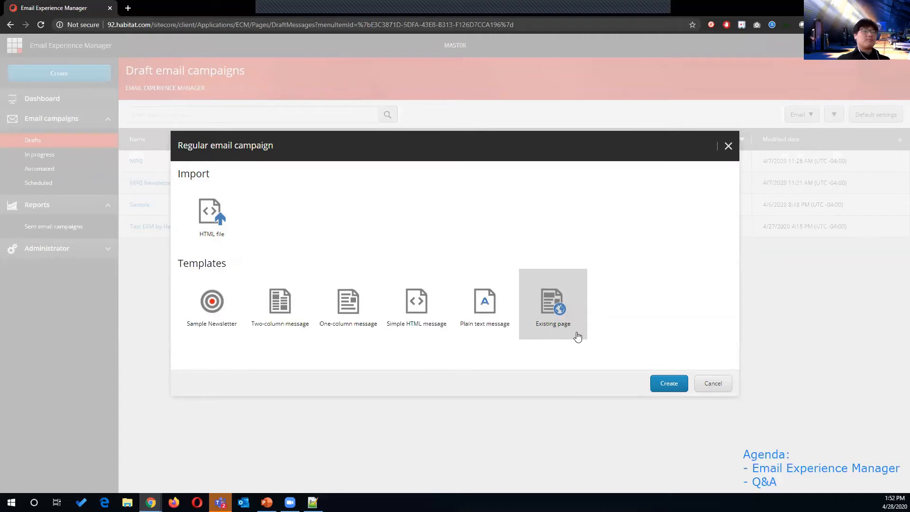
click(488, 308)
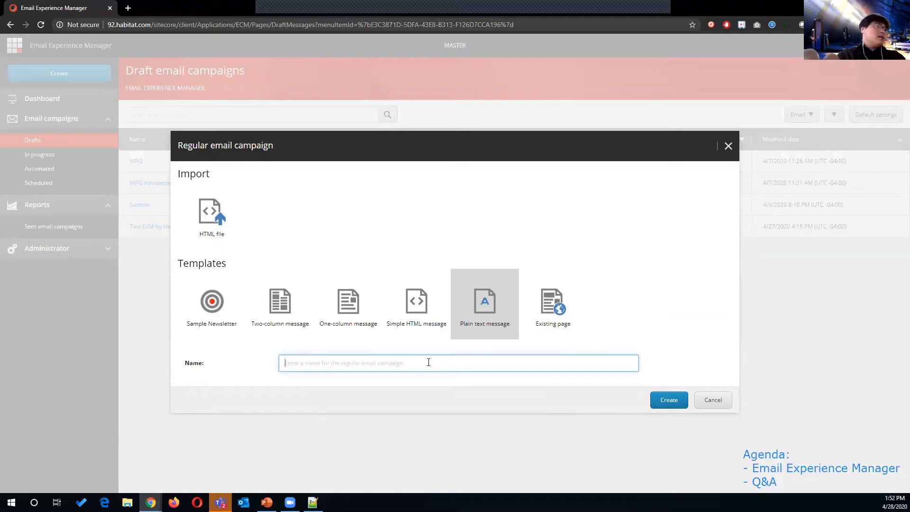
text(site)
text(e )
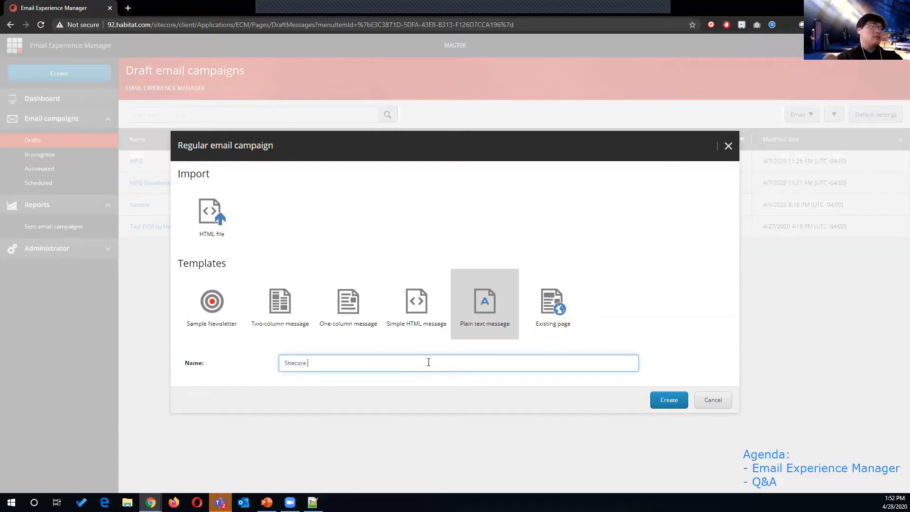
text(Dojo e)
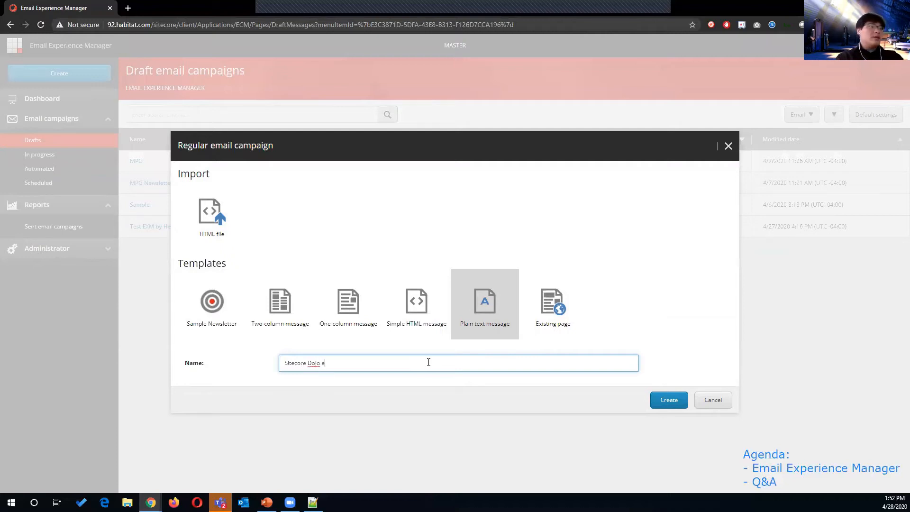
key(BackSpace)
text(Newsletter)
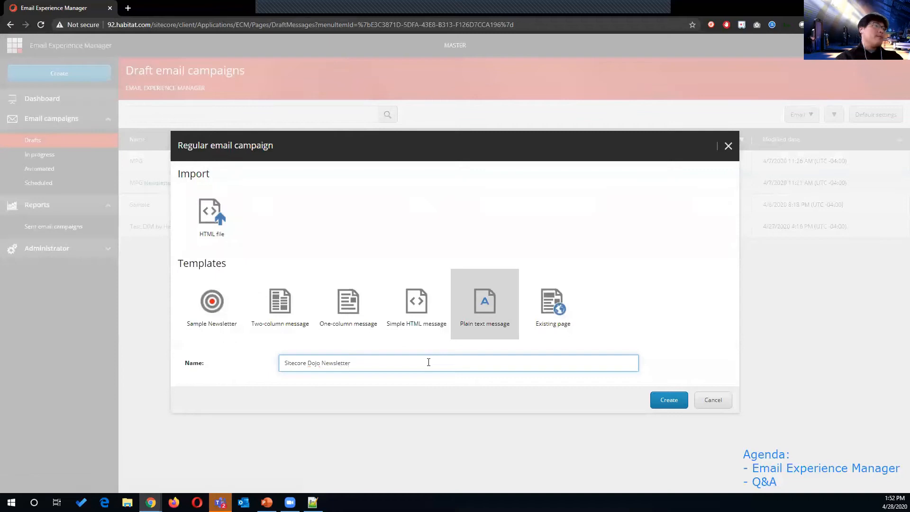
key(Return)
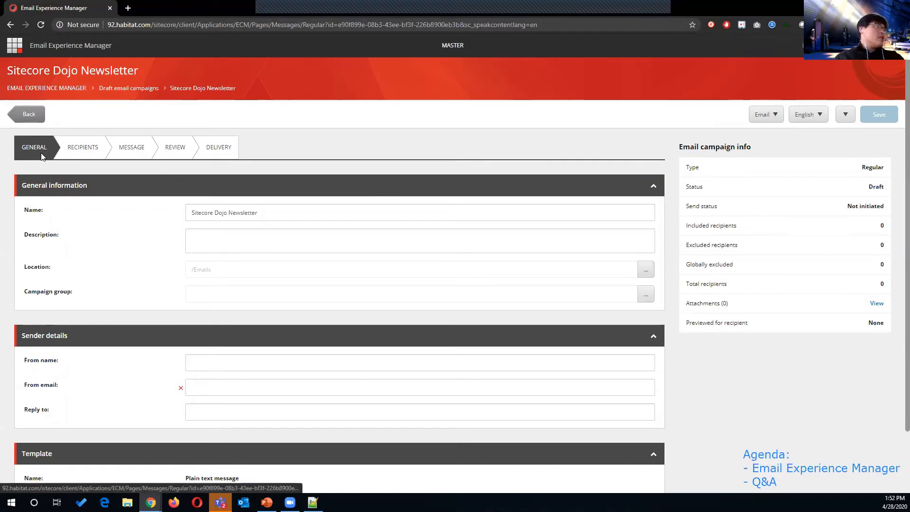
Step: Enter the campaign description 'We want to use this to promote Sitecore Dojo'
scroll(42, 158, down, 1)
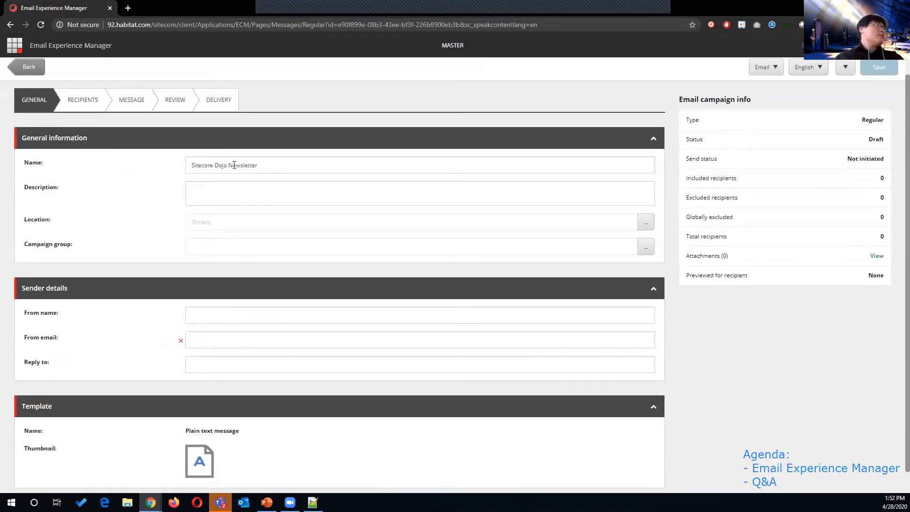
click(281, 191)
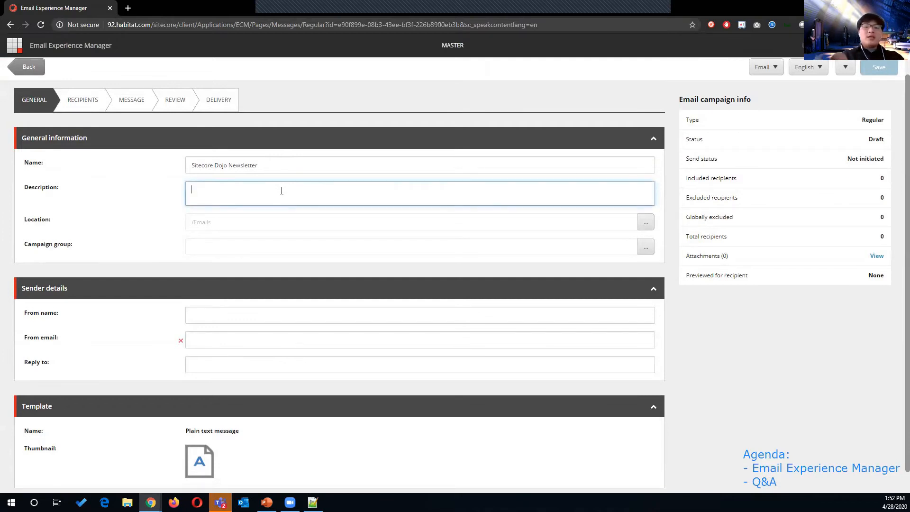
text(We want t)
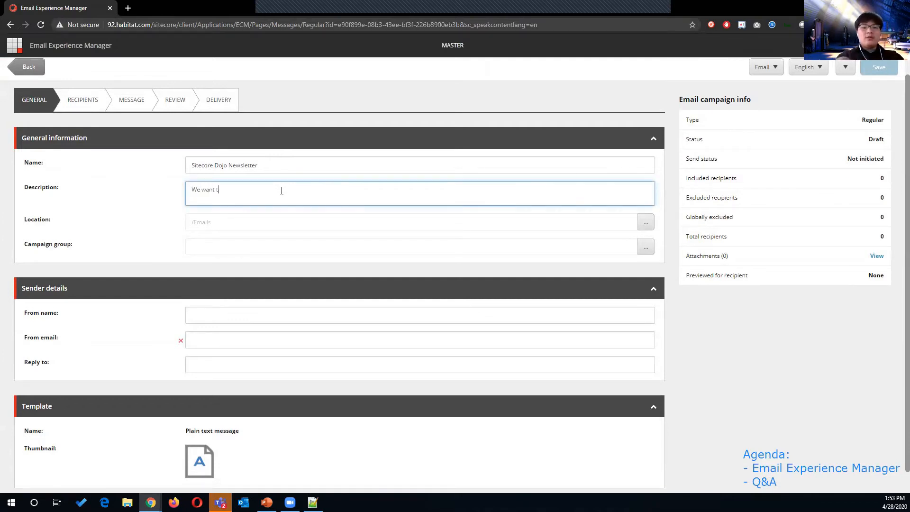
text(o use this )
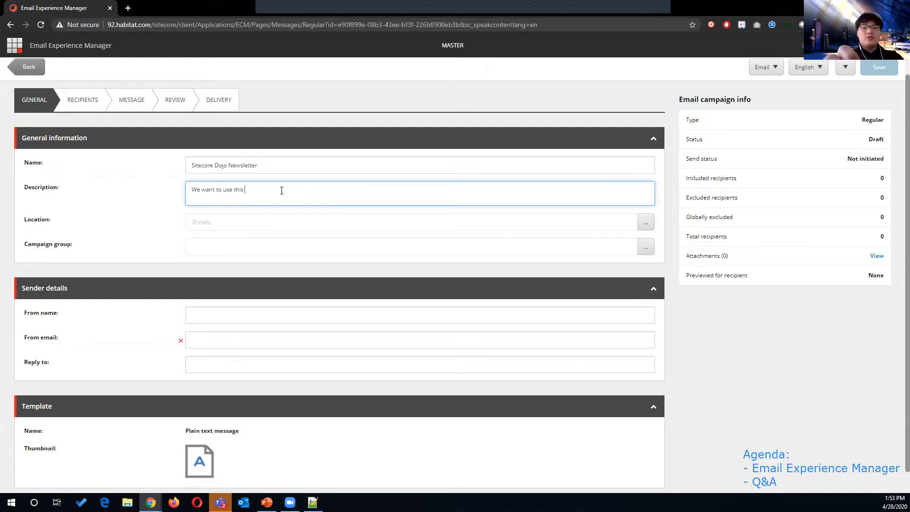
text(to pro)
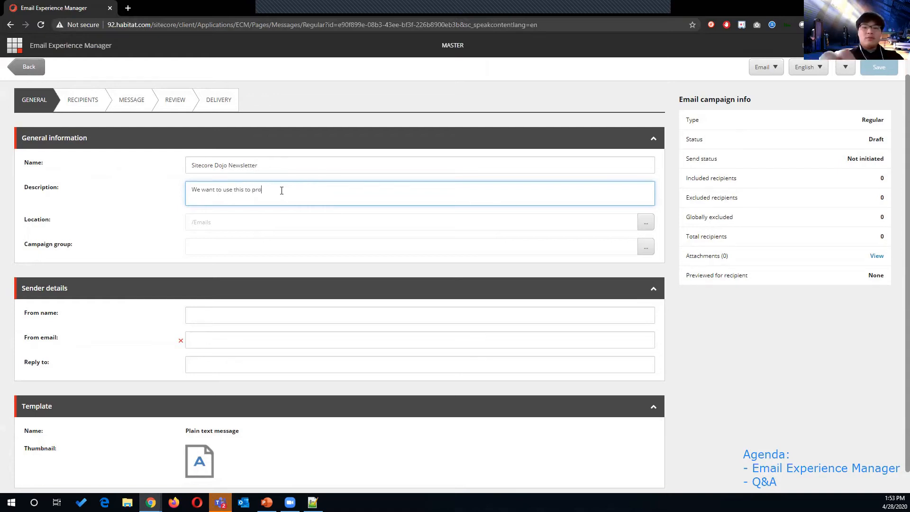
text(mote Sitec)
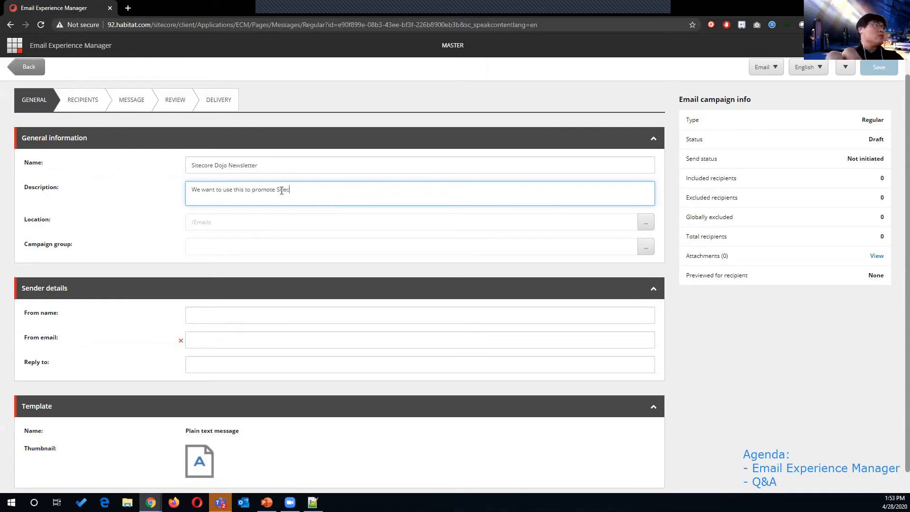
text(ore Dojo)
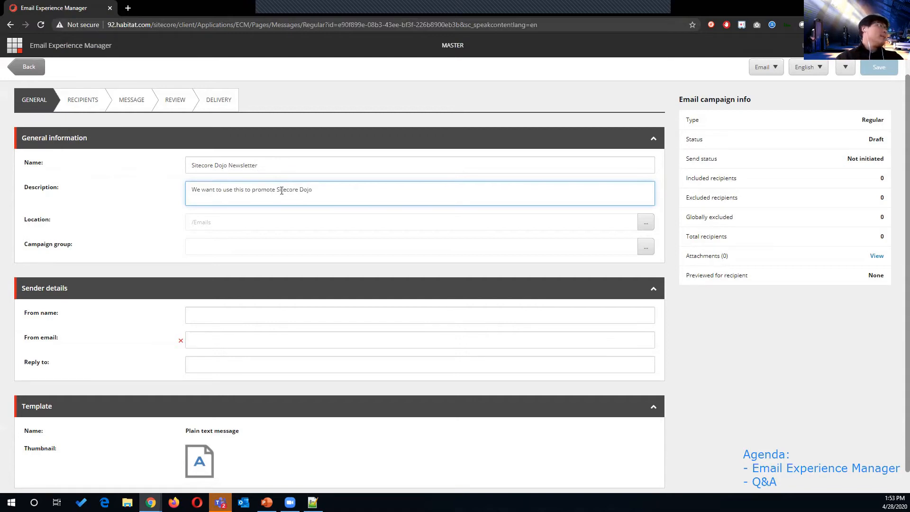
scroll(290, 211, down, 1)
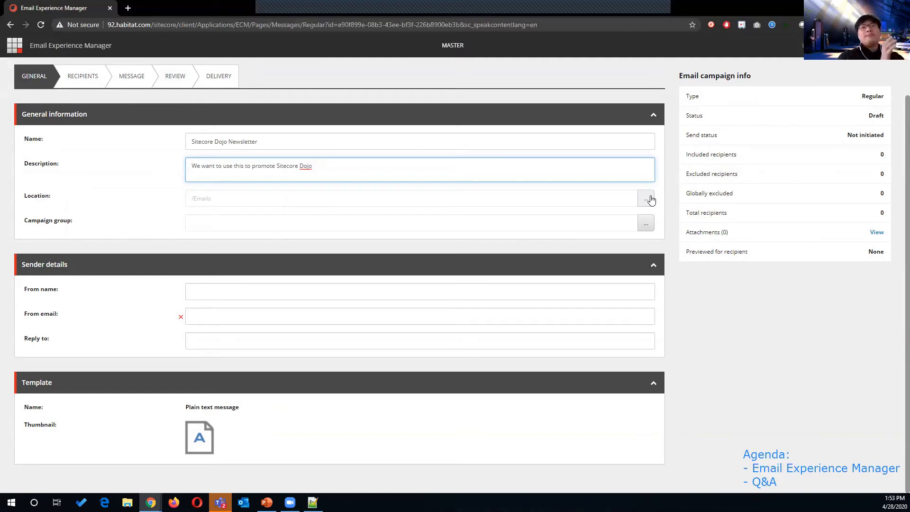
click(645, 223)
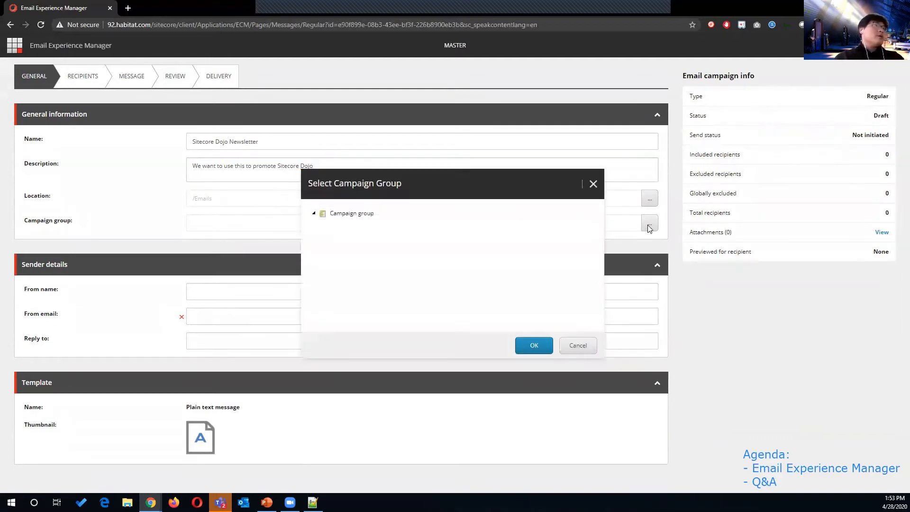
click(593, 184)
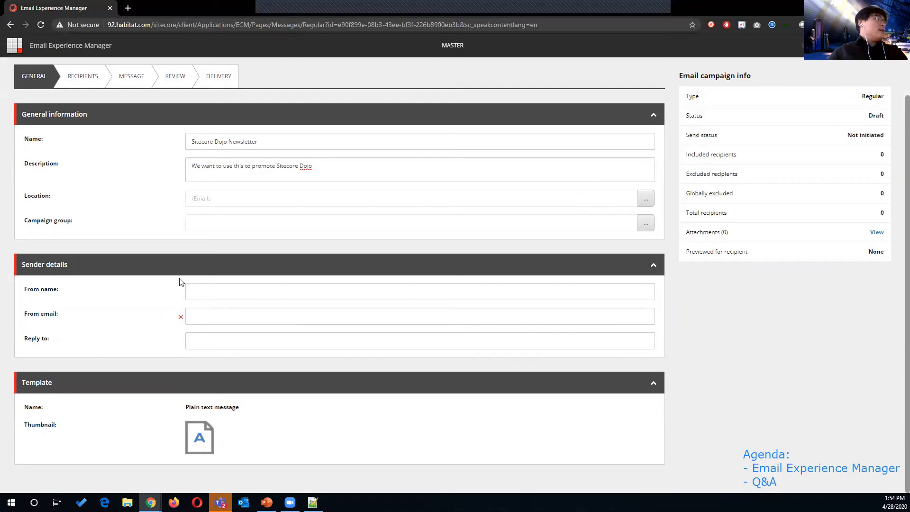
Step: Set the From name to TechGuilds and enter the sender e-mail address
click(215, 291)
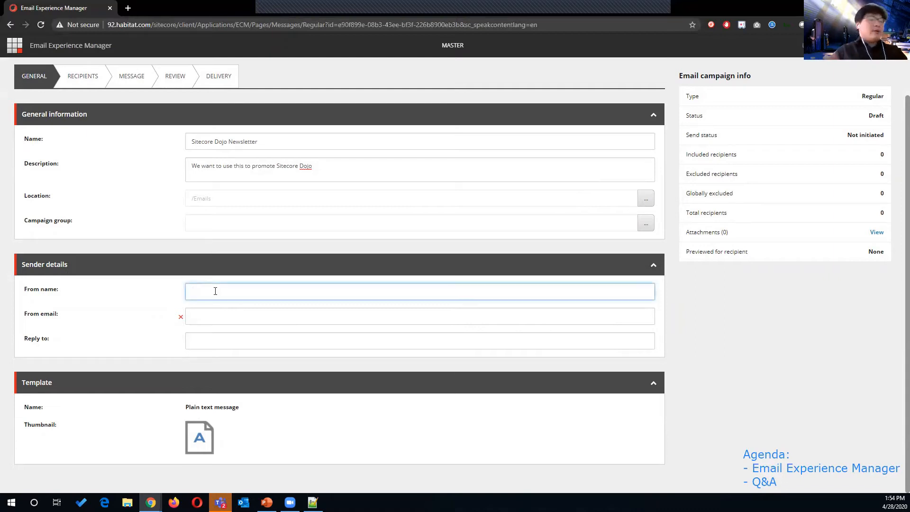
text(TechG)
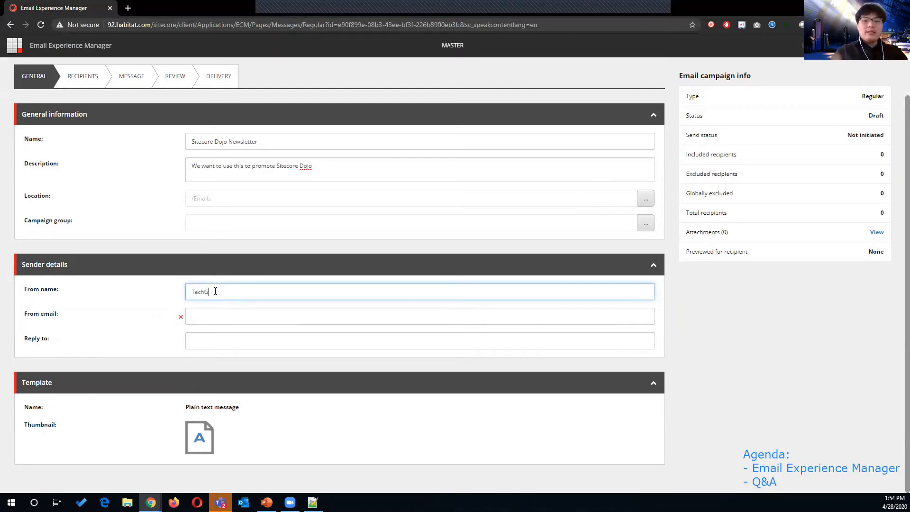
text(urlds)
key(Tab)
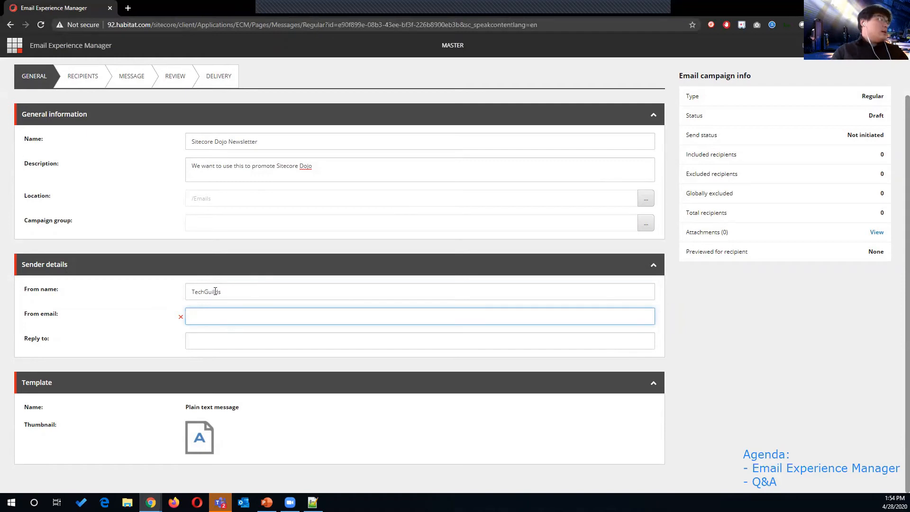
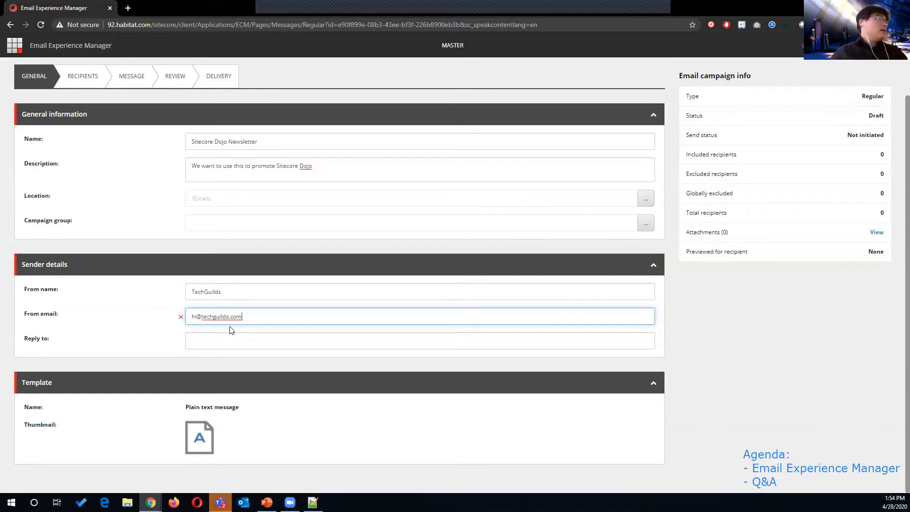
Step: Copy the sender e-mail address into Reply to, then go to the Recipients step
click(234, 341)
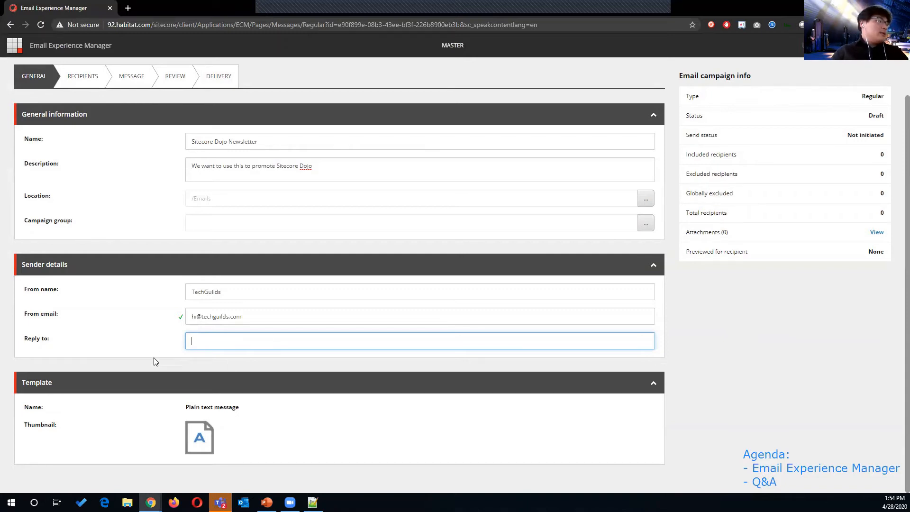
triple_click(219, 316)
key(ctrl+c)
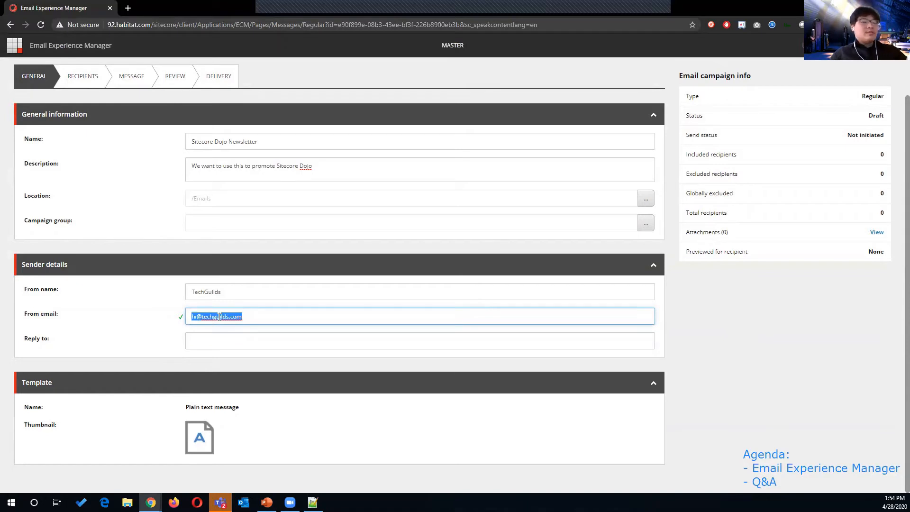
click(221, 341)
key(ctrl+v)
click(259, 363)
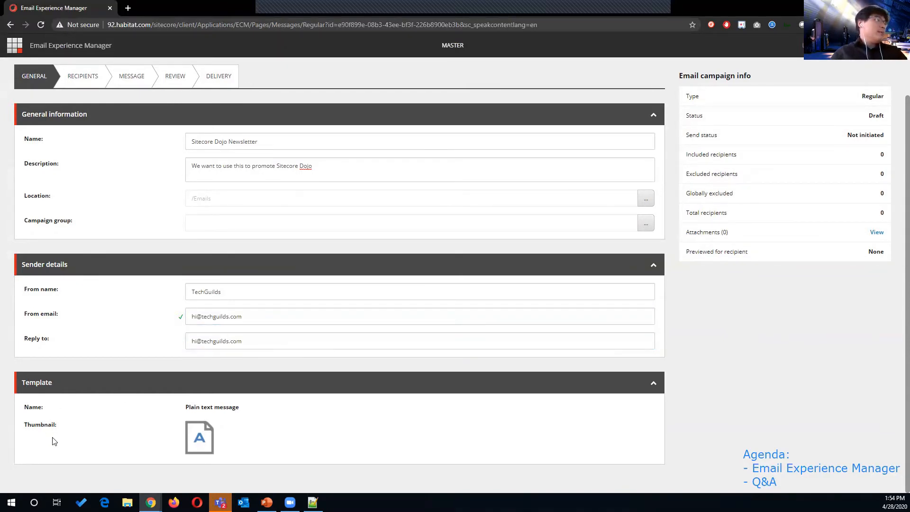
scroll(275, 451, up, 2)
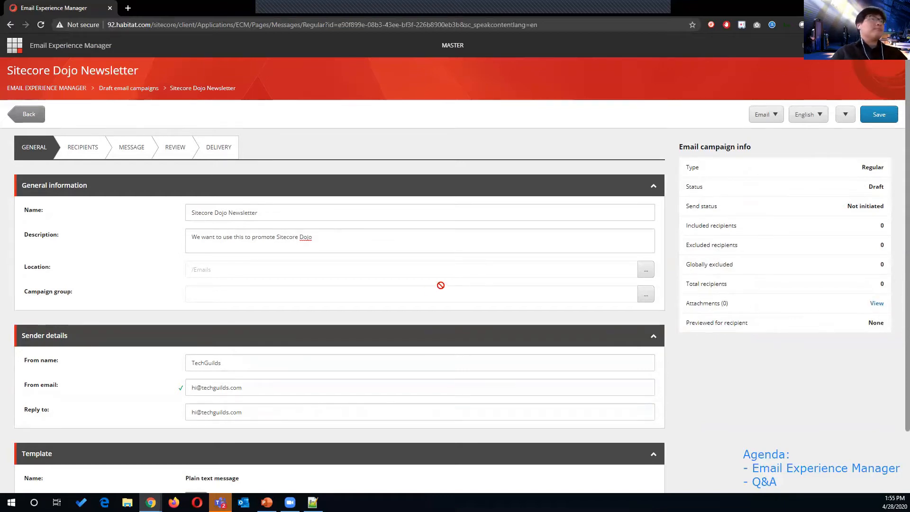
click(92, 150)
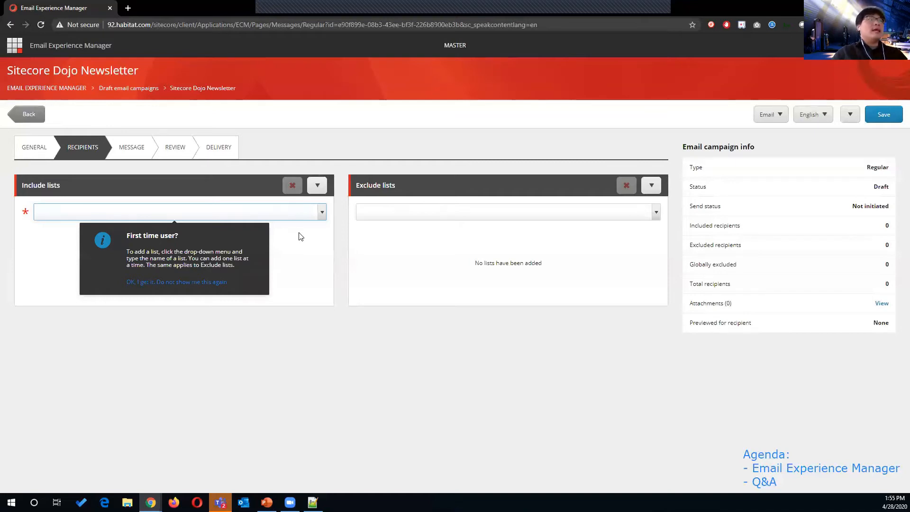
Step: Check the Include lists and Exclude lists dropdowns, finding no recipient lists available
click(317, 217)
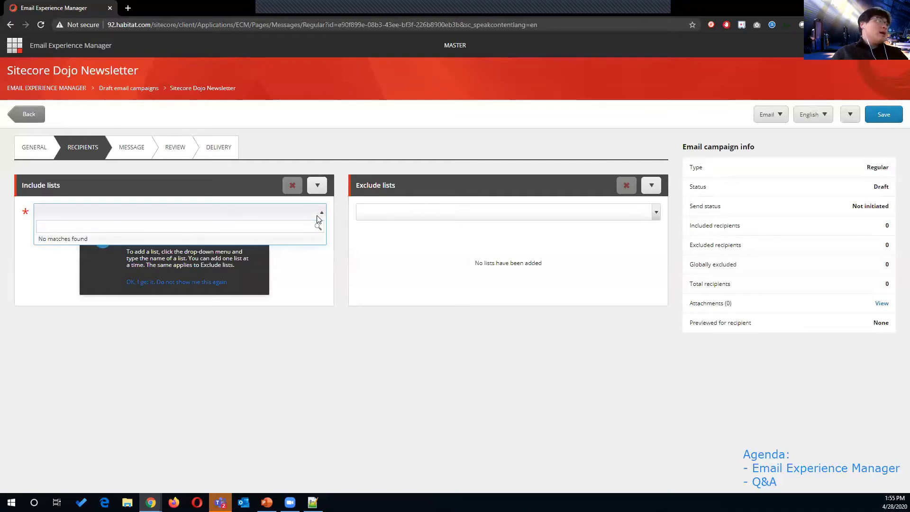
click(324, 217)
click(324, 217)
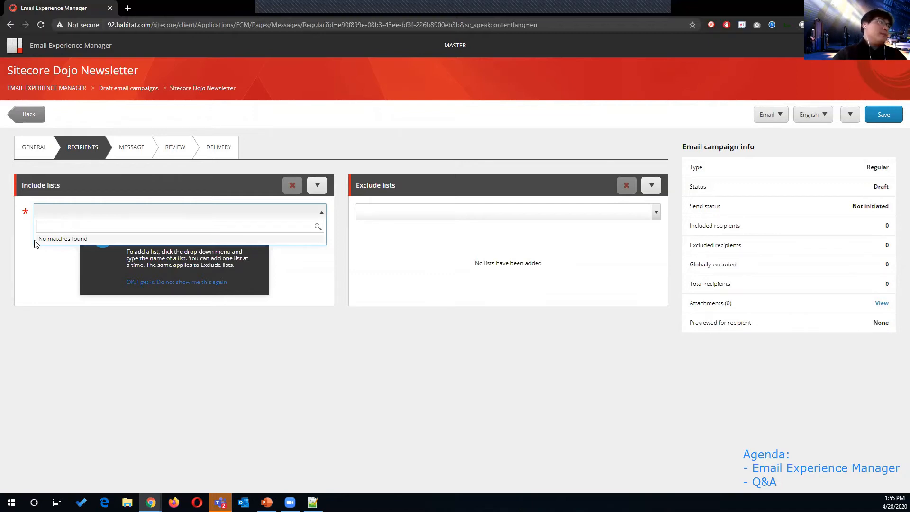
click(437, 217)
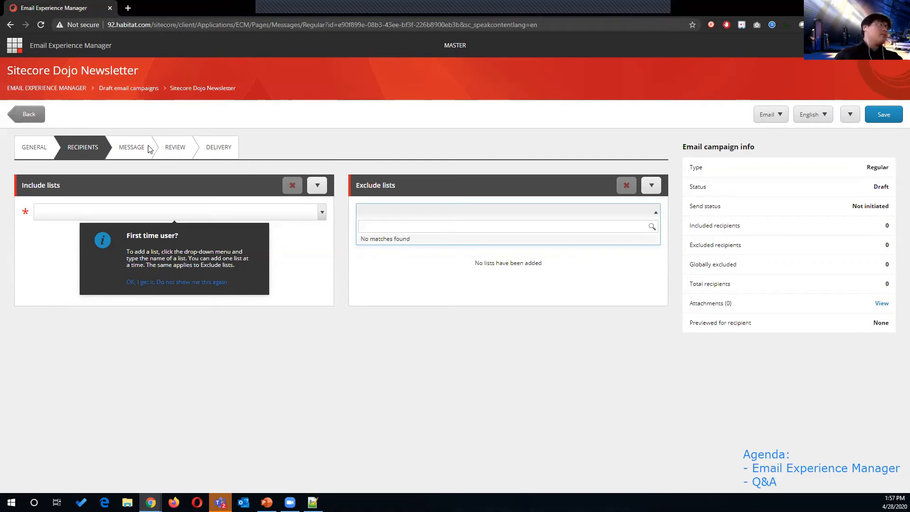
Step: Close the empty Exclude lists dropdown and dismiss the 'First time user?' tip
click(306, 144)
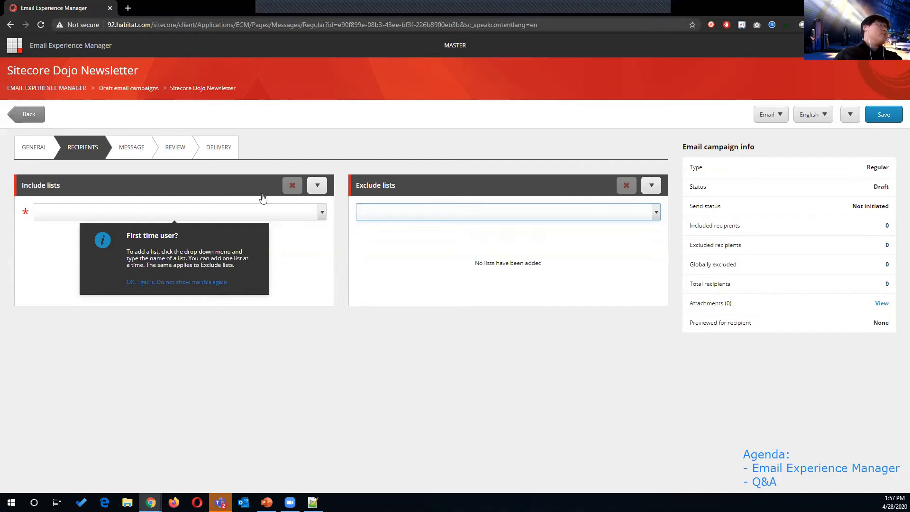
click(257, 180)
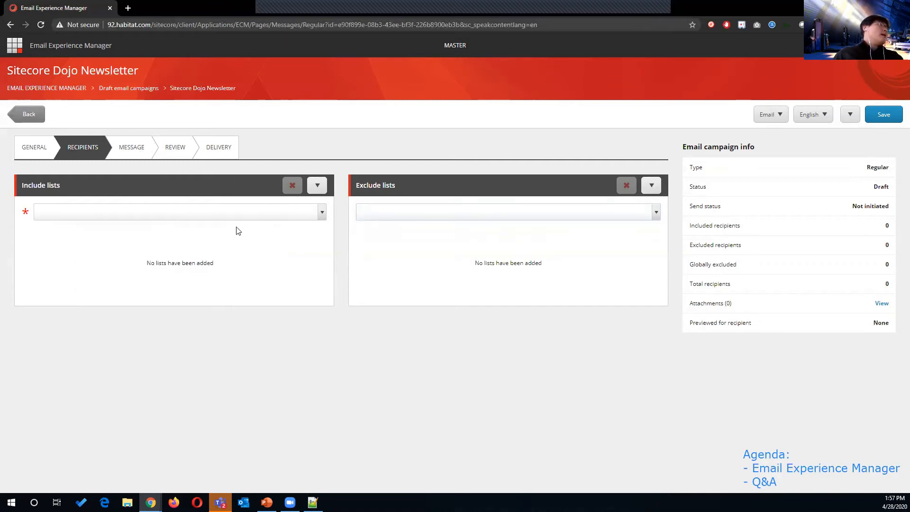
Step: Set the message subject to 'Sitecore Dojo Newsletter May 2020' and save the campaign
click(132, 148)
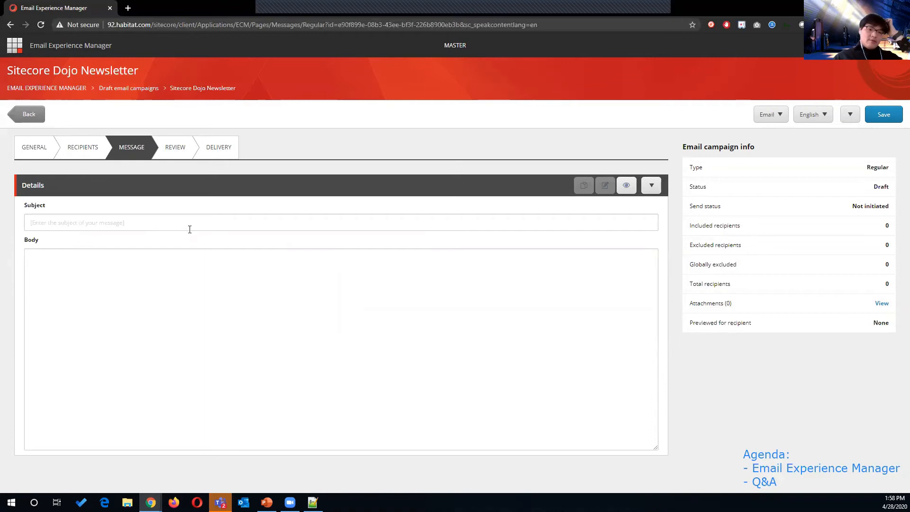
click(196, 218)
text(Sitecore Do)
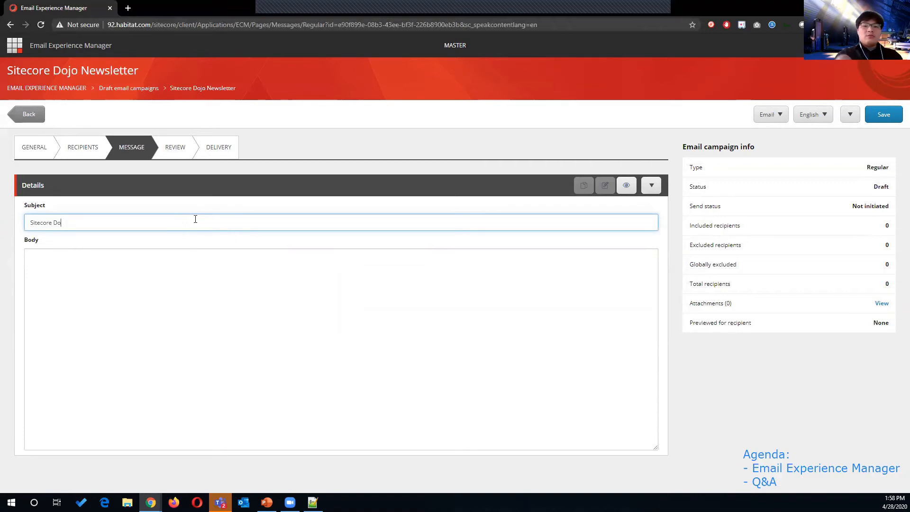
text(jo Newsletter May 2020)
click(196, 258)
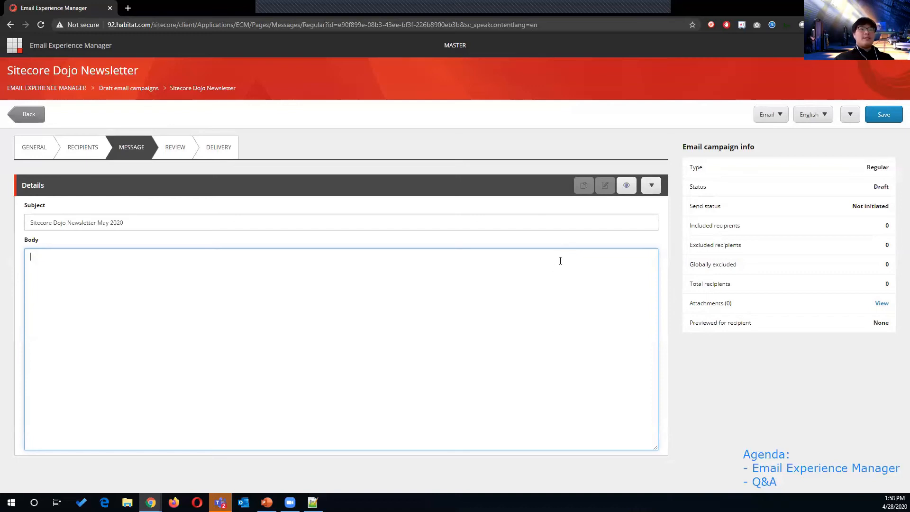
click(883, 116)
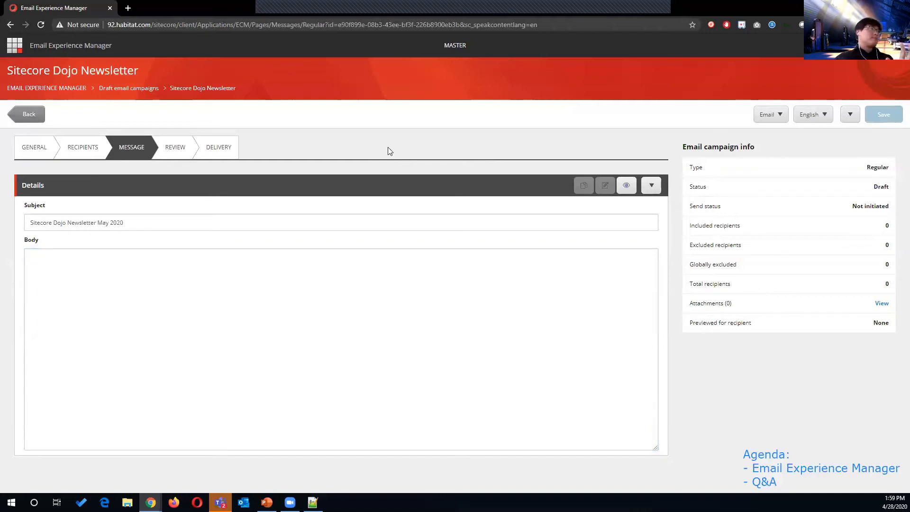
Step: Open the Test EXM draft campaign from the drafts list and view its Message step
click(149, 89)
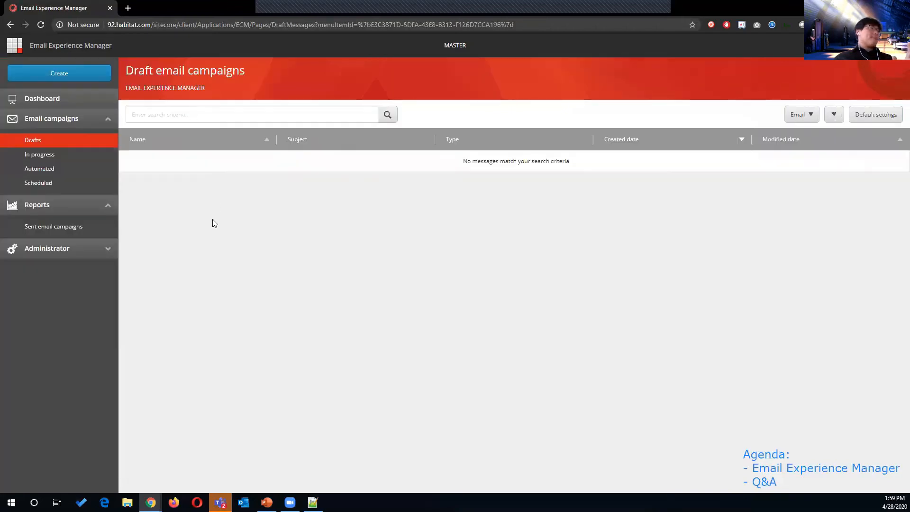
click(172, 251)
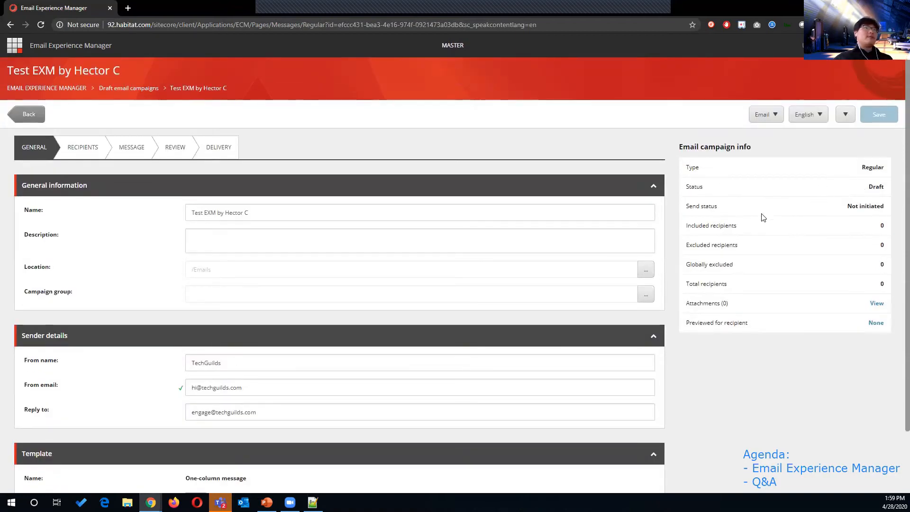
scroll(625, 310, down, 1)
scroll(625, 310, down, 1)
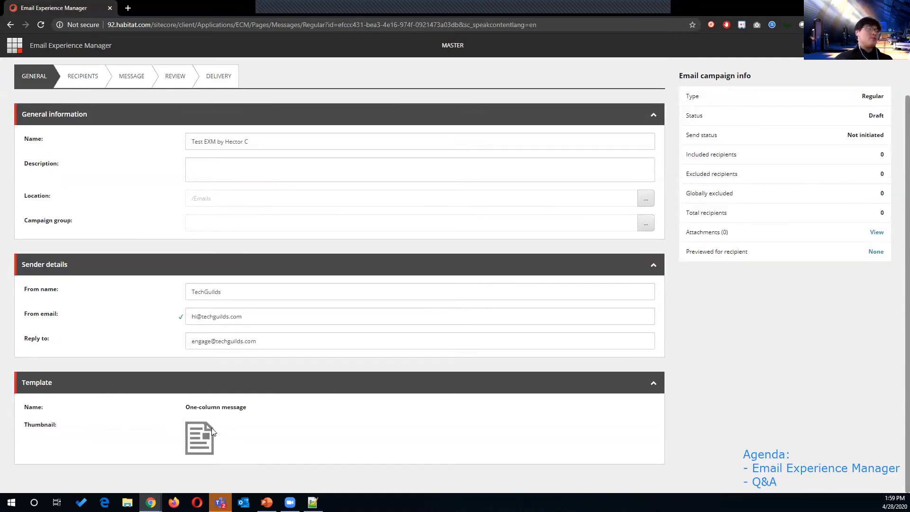
scroll(198, 222, up, 2)
click(138, 149)
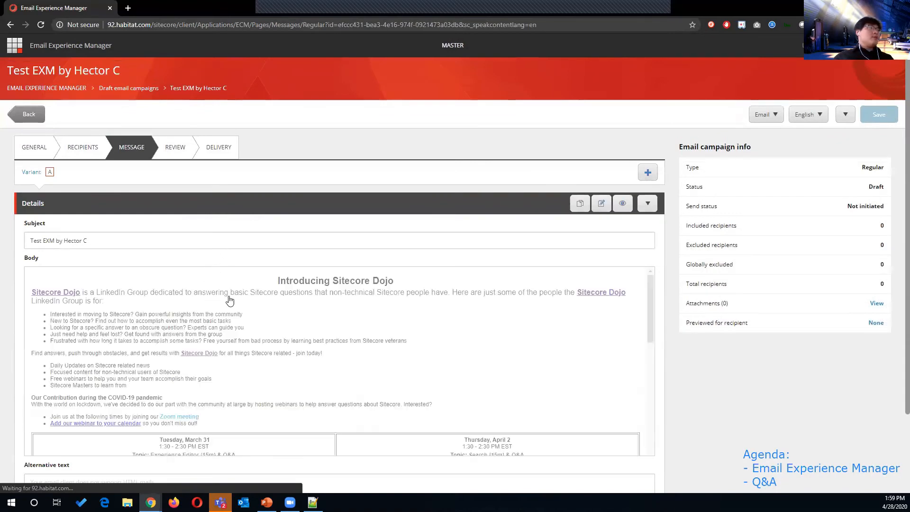
Step: Open the 'Introducing Sitecore Dojo' body in the Edit body dialog and select its text
click(216, 300)
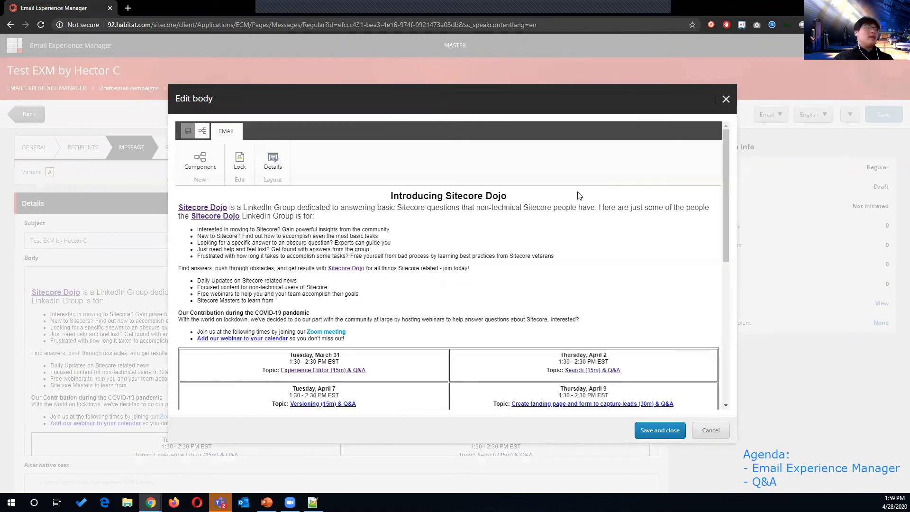
scroll(363, 223, down, 7)
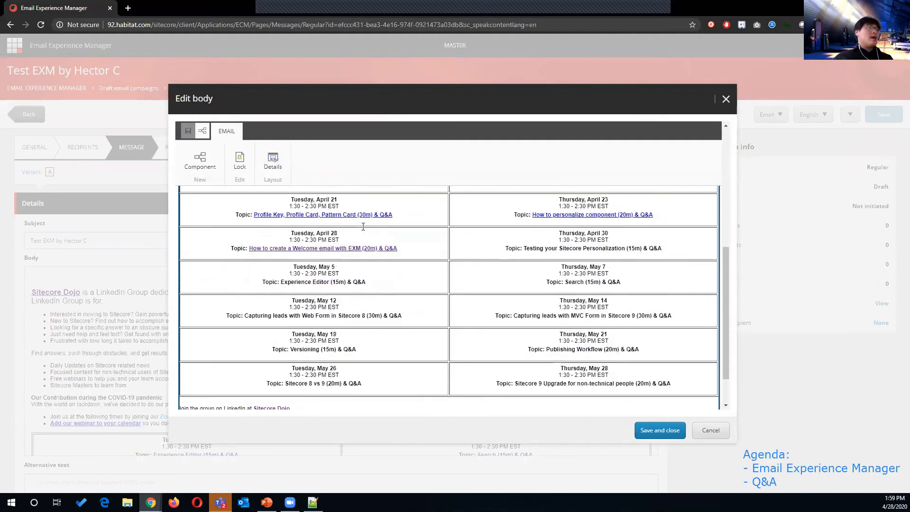
scroll(378, 237, up, 5)
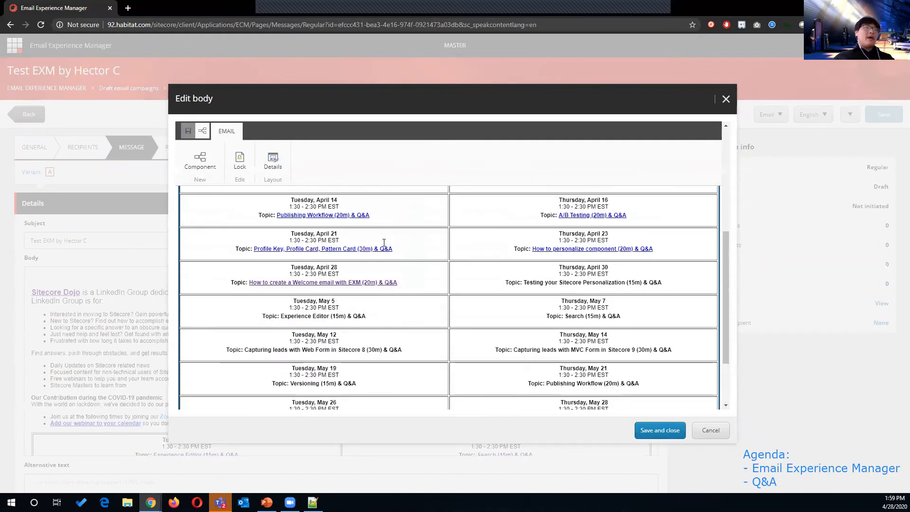
scroll(408, 254, up, 2)
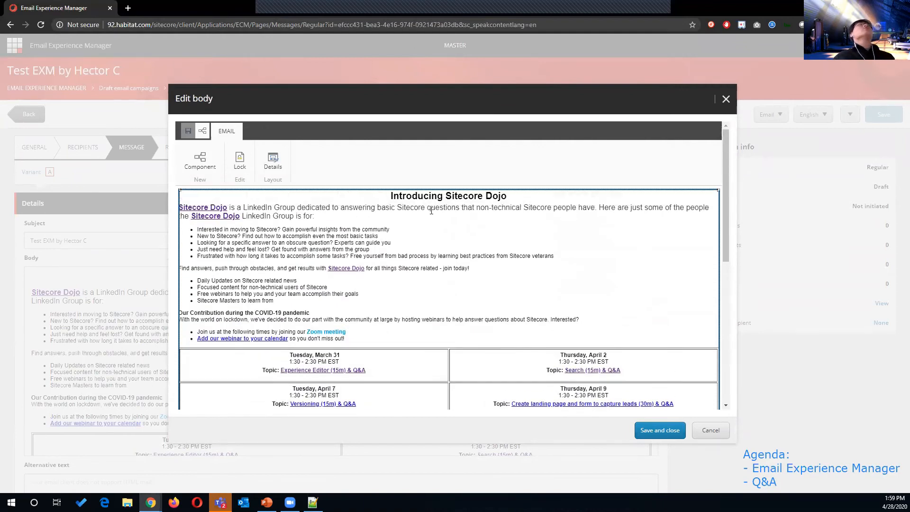
scroll(339, 229, down, 10)
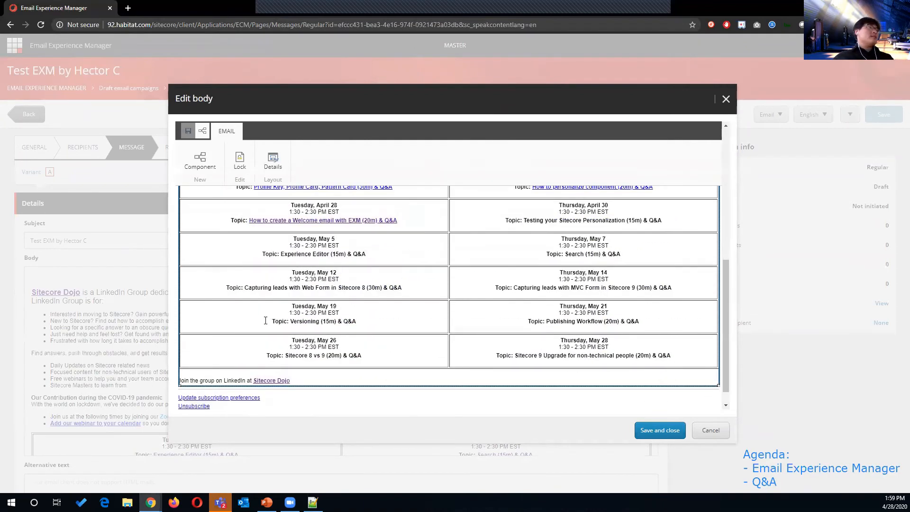
scroll(262, 289, up, 10)
click(240, 243)
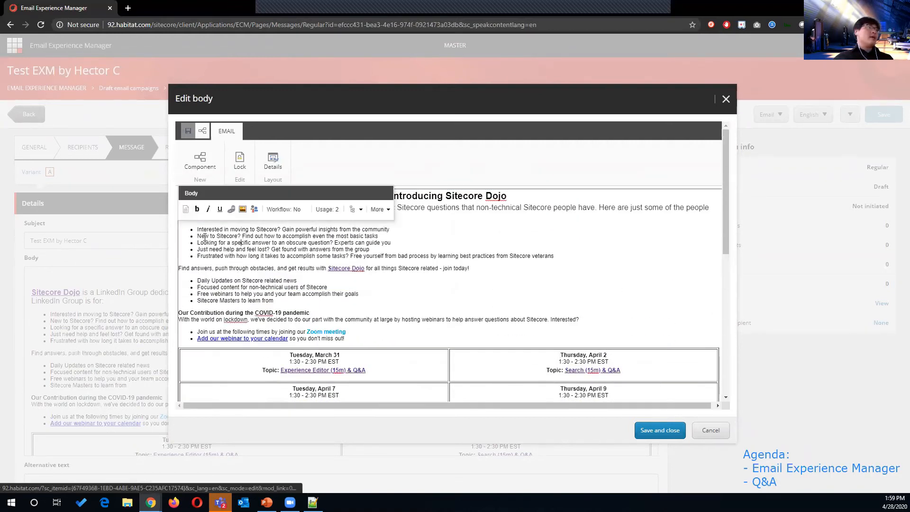
Step: Open the body in the rich text editor and compare its HTML source with design view
click(186, 211)
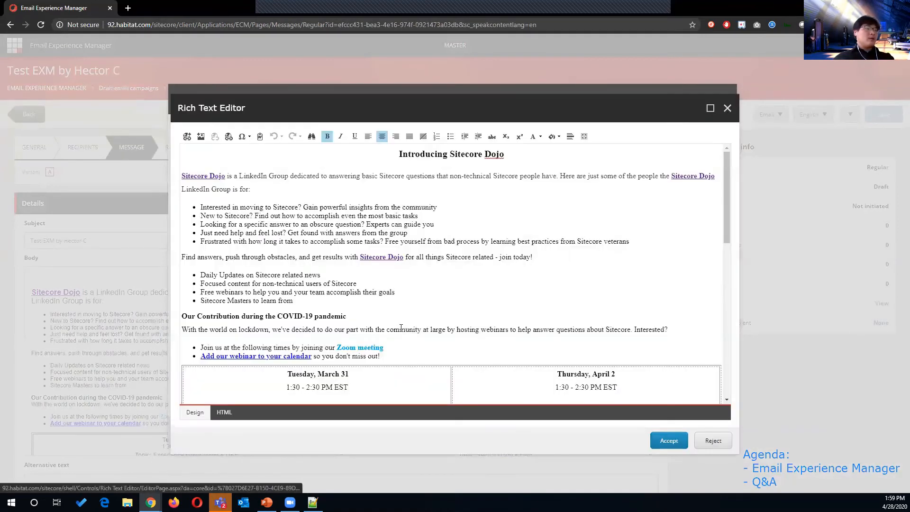
scroll(324, 324, down, 2)
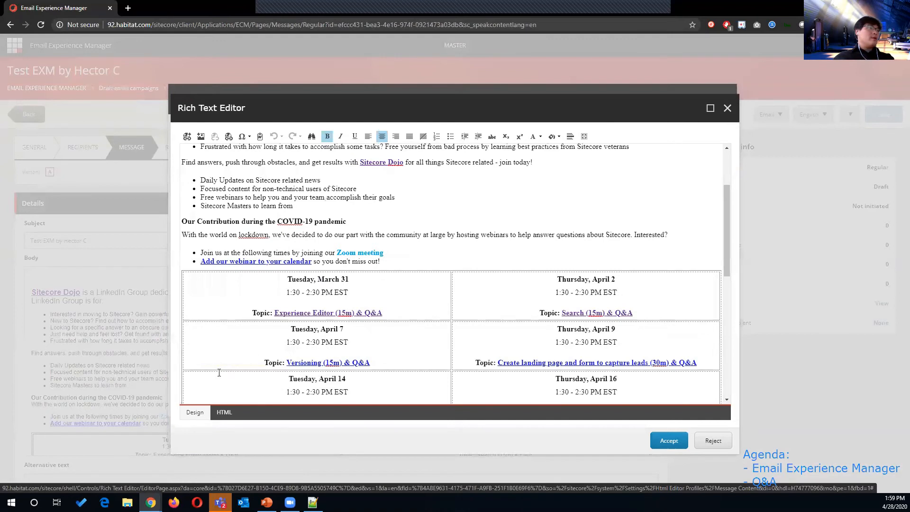
click(199, 416)
click(223, 412)
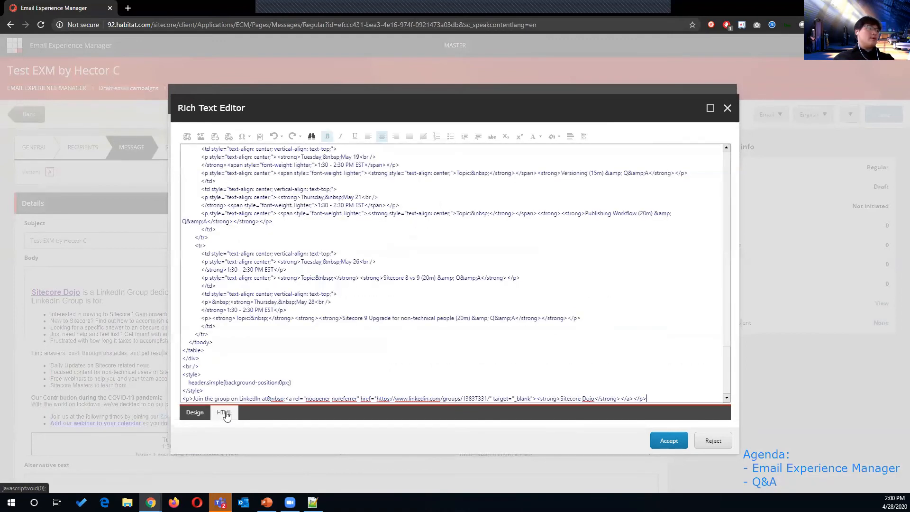
scroll(333, 320, up, 3)
scroll(332, 321, up, 8)
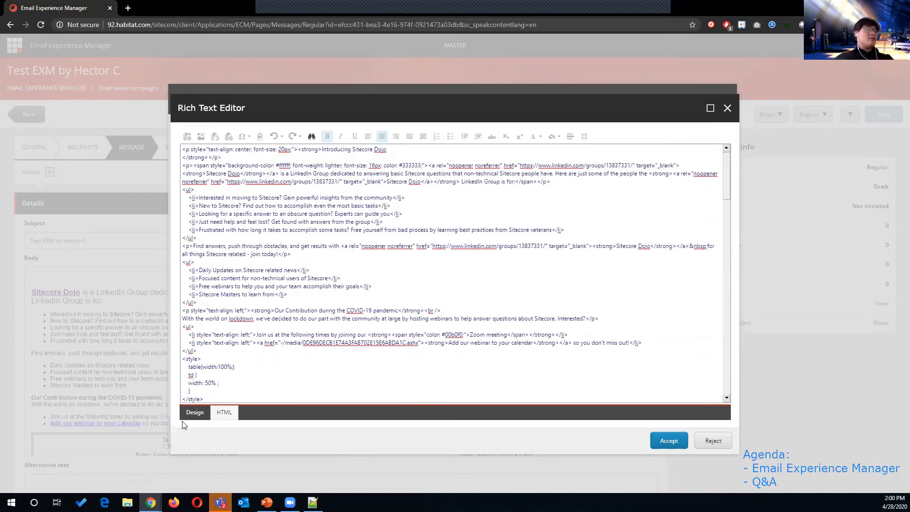
click(193, 412)
Step: Review the webinar schedule and footer subscription links, then deselect the body field
scroll(396, 254, down, 9)
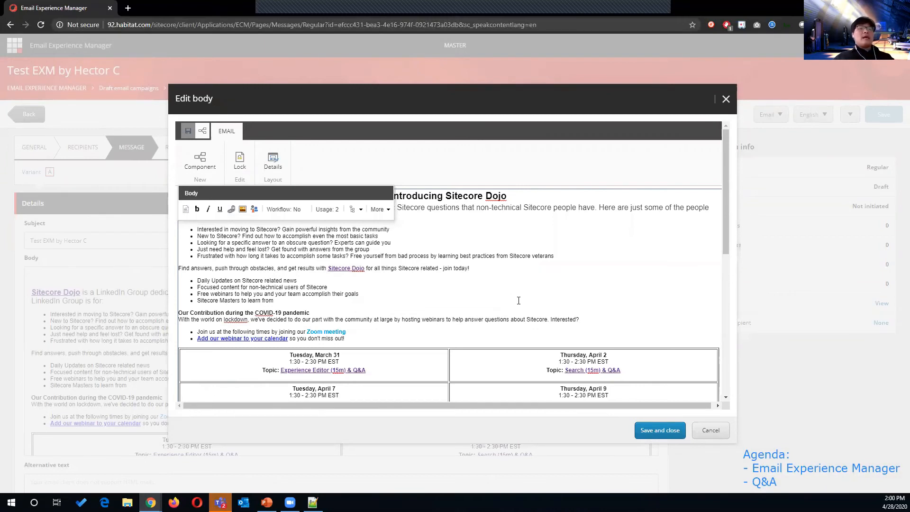
scroll(507, 290, down, 1)
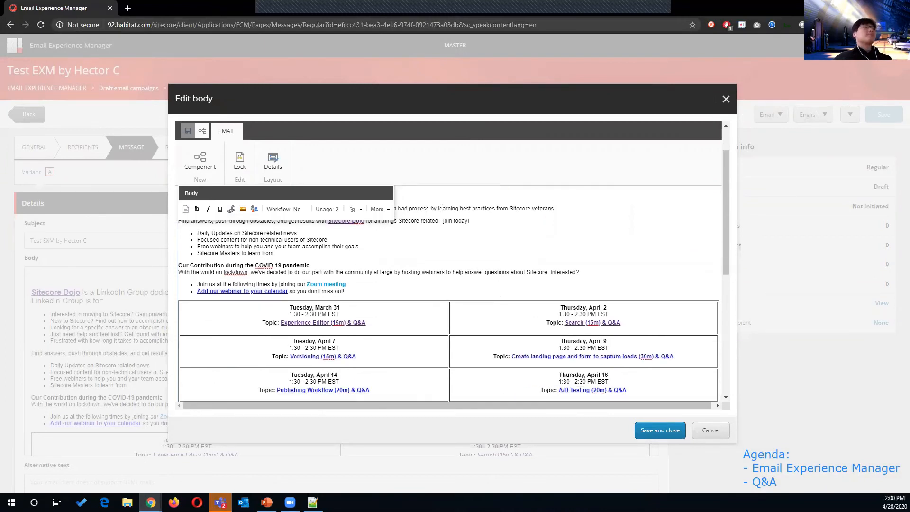
scroll(504, 214, down, 1)
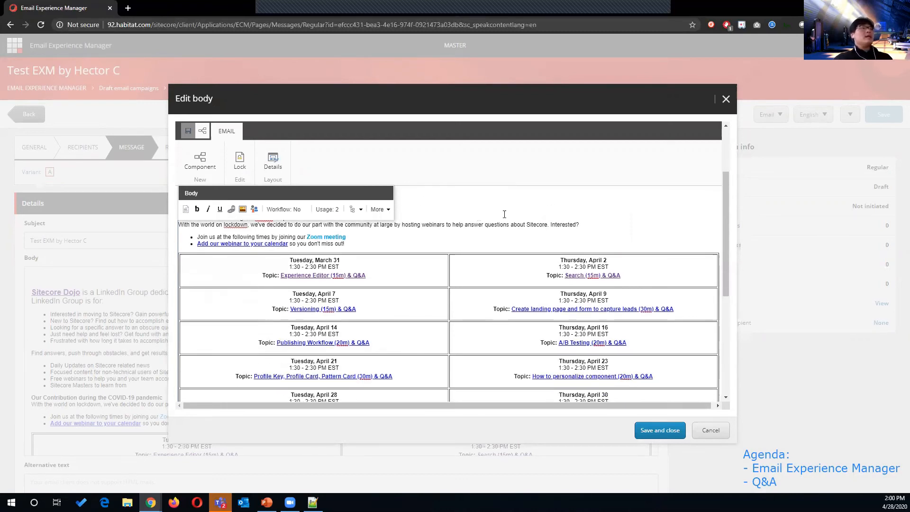
scroll(649, 290, down, 2)
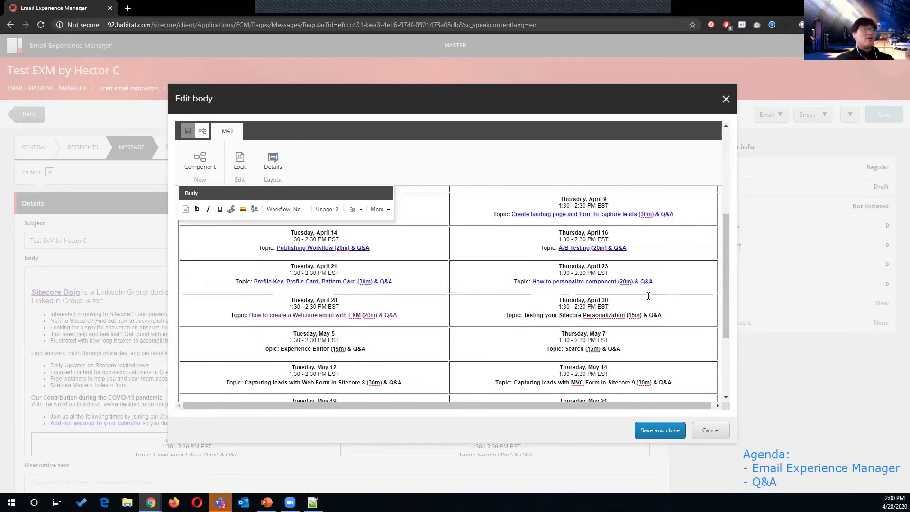
scroll(270, 230, up, 4)
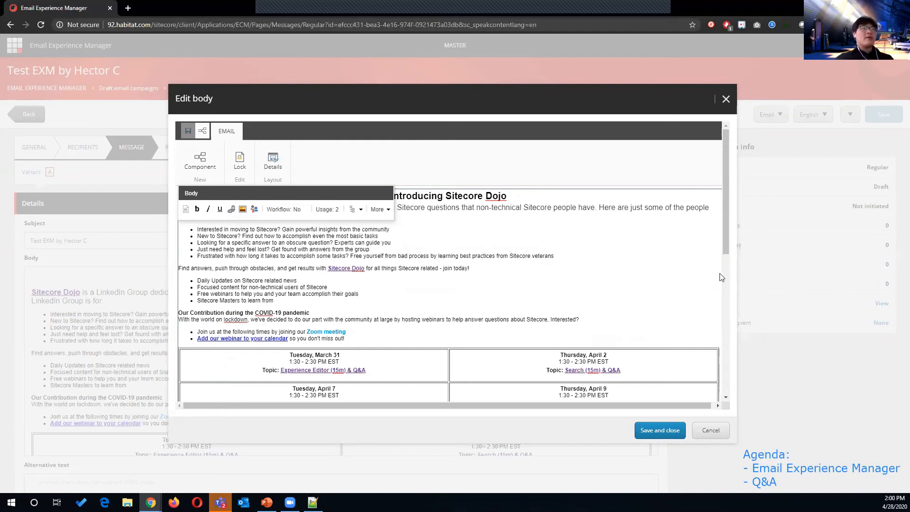
scroll(168, 258, down, 2)
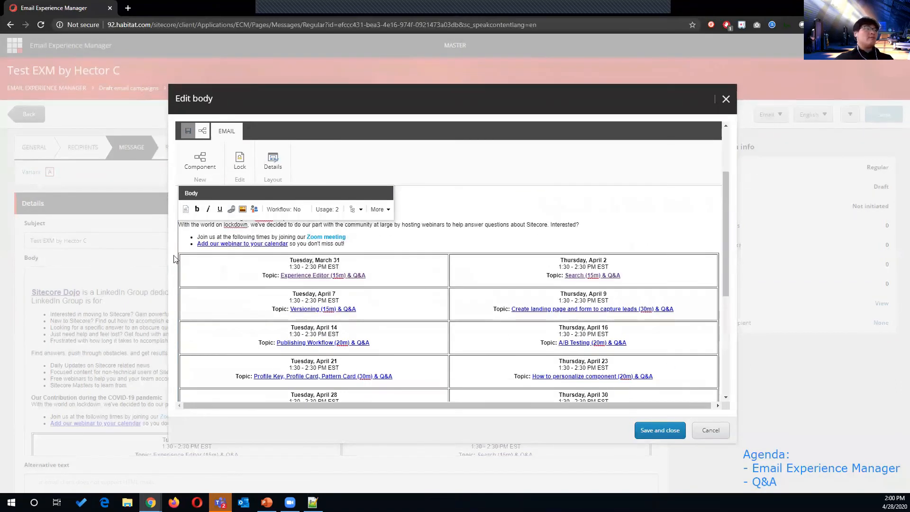
scroll(177, 266, down, 1)
scroll(248, 246, down, 4)
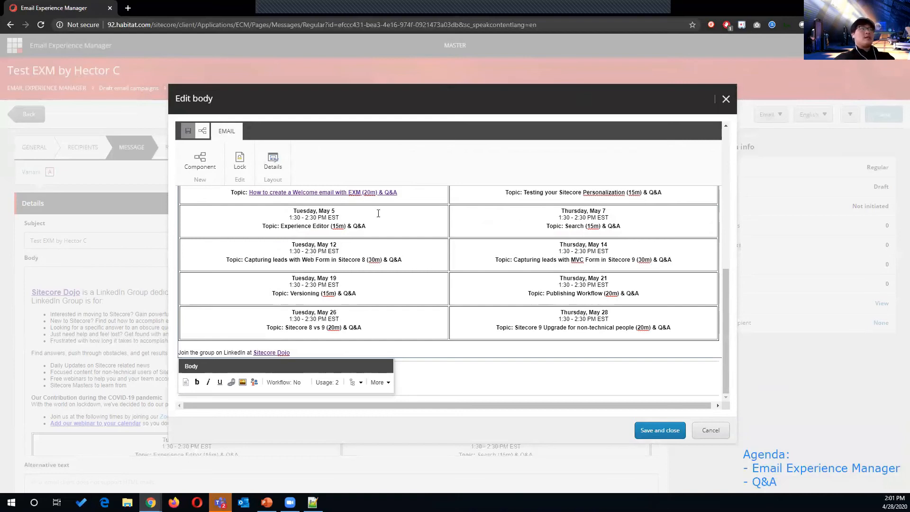
scroll(202, 228, up, 10)
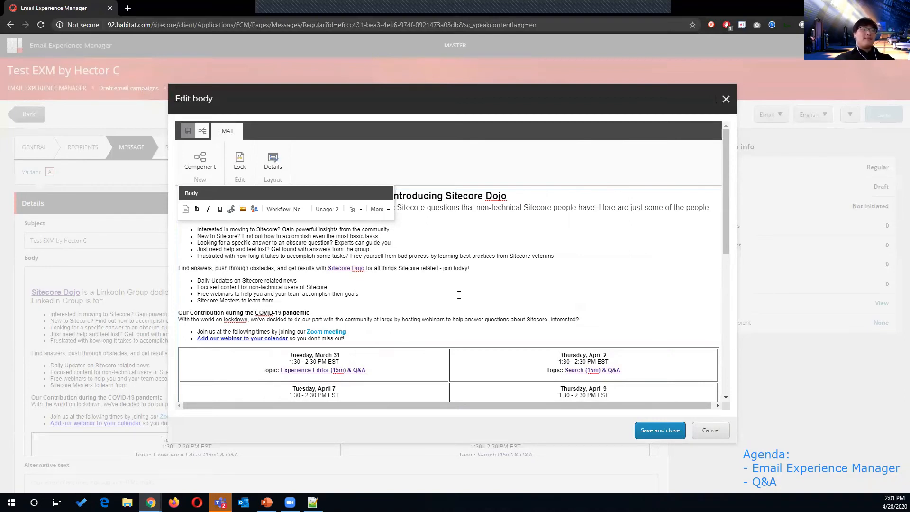
scroll(459, 295, down, 10)
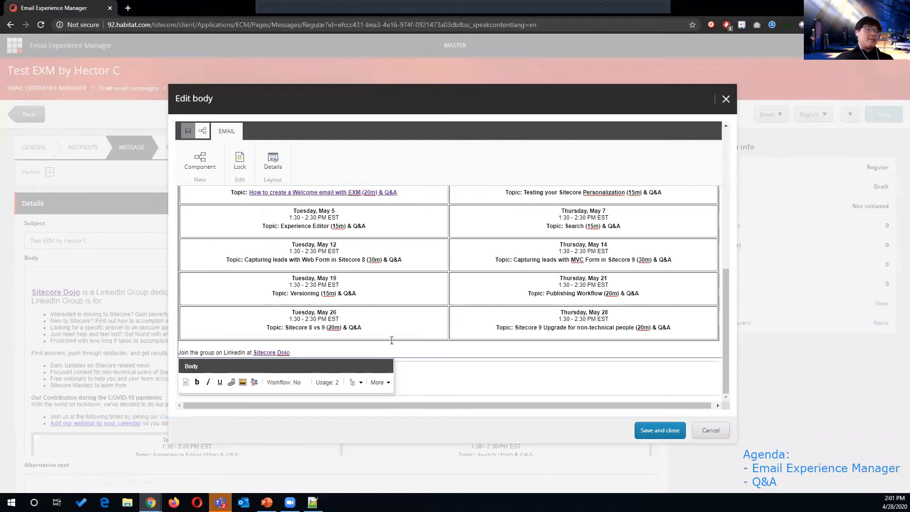
click(420, 374)
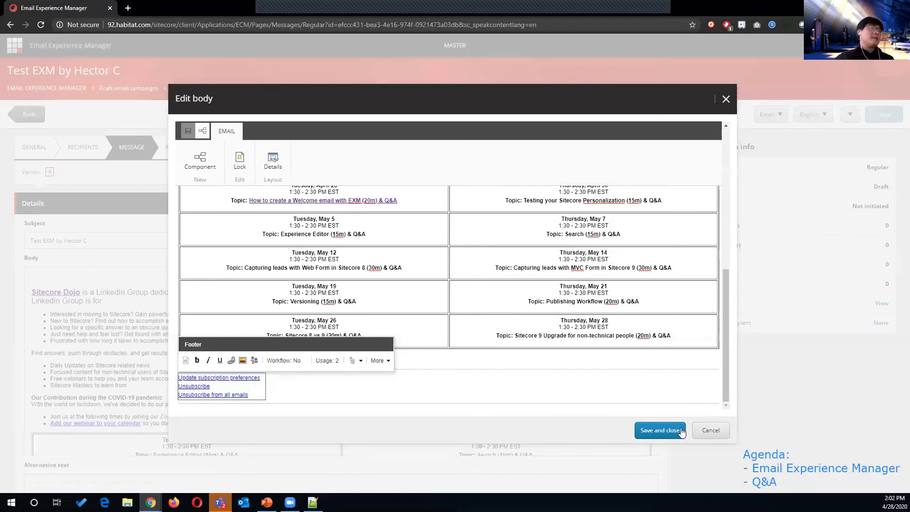
Step: Cancel the body edit and send a quick test from Review, which fails to reach the email server
click(710, 431)
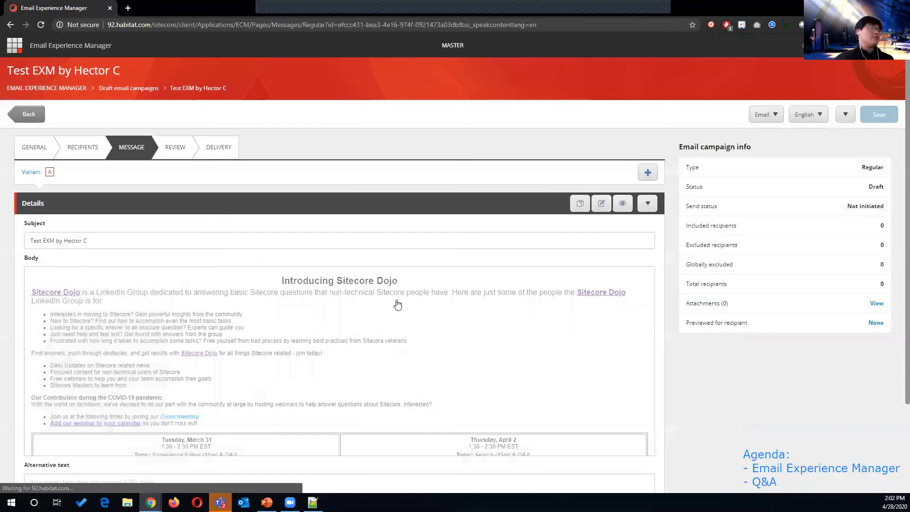
click(176, 153)
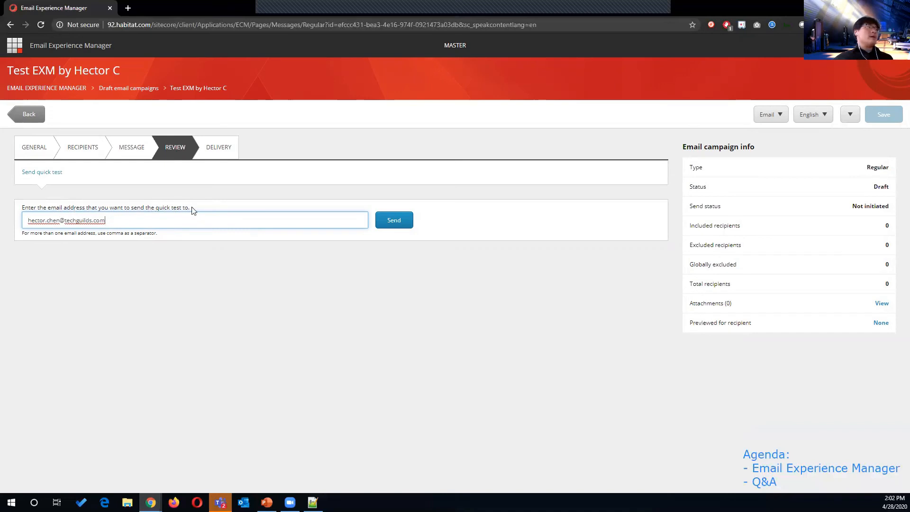
triple_click(114, 217)
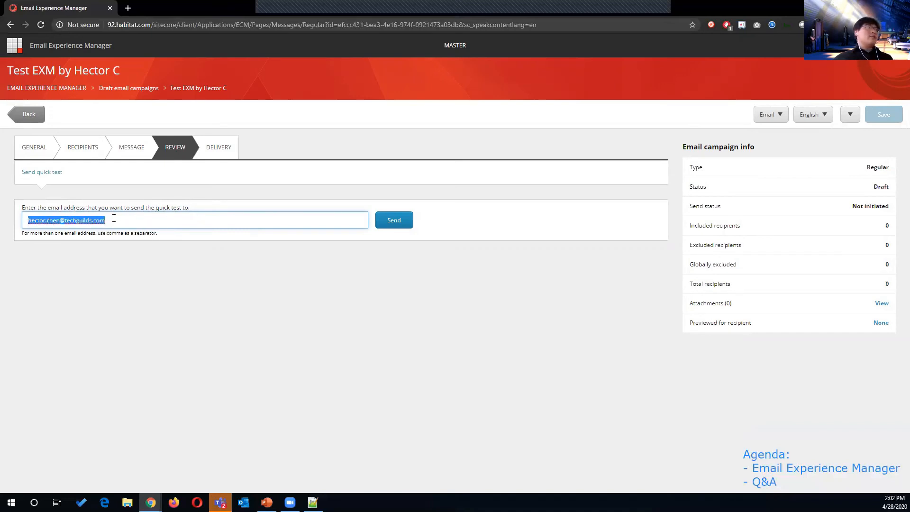
click(398, 225)
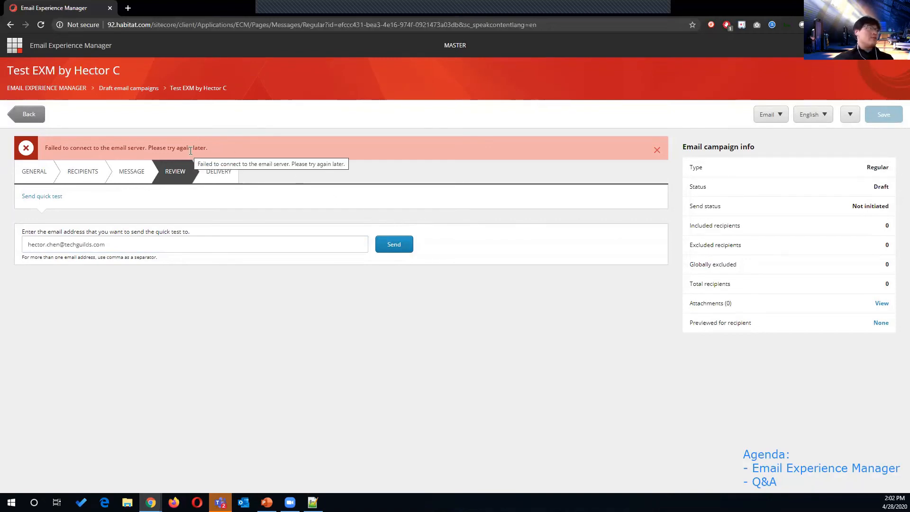
triple_click(117, 148)
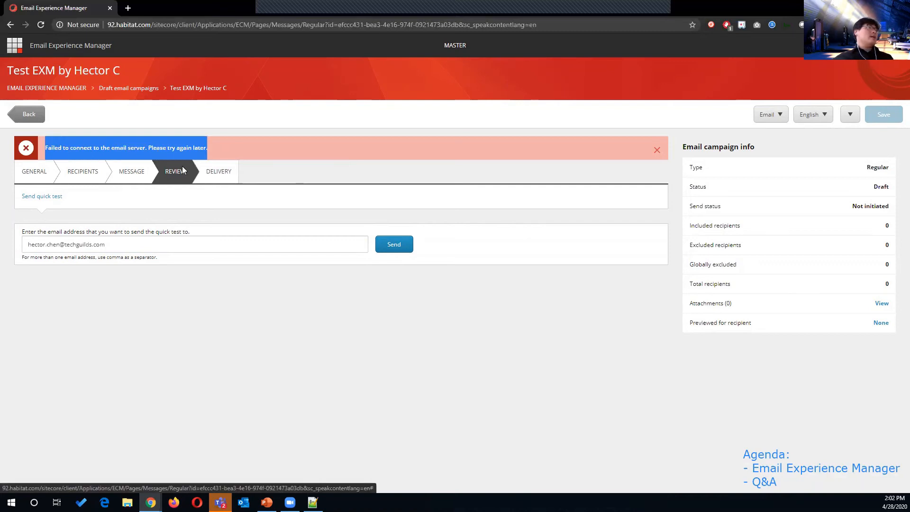
Step: Schedule a daily recurring delivery from 28/04/2020 at 2:10 PM Eastern Time with no end date
click(219, 172)
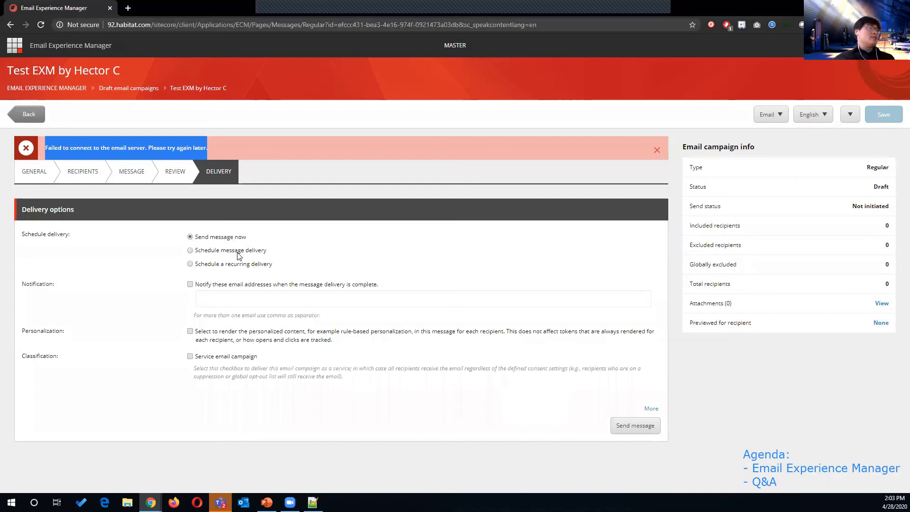
click(238, 251)
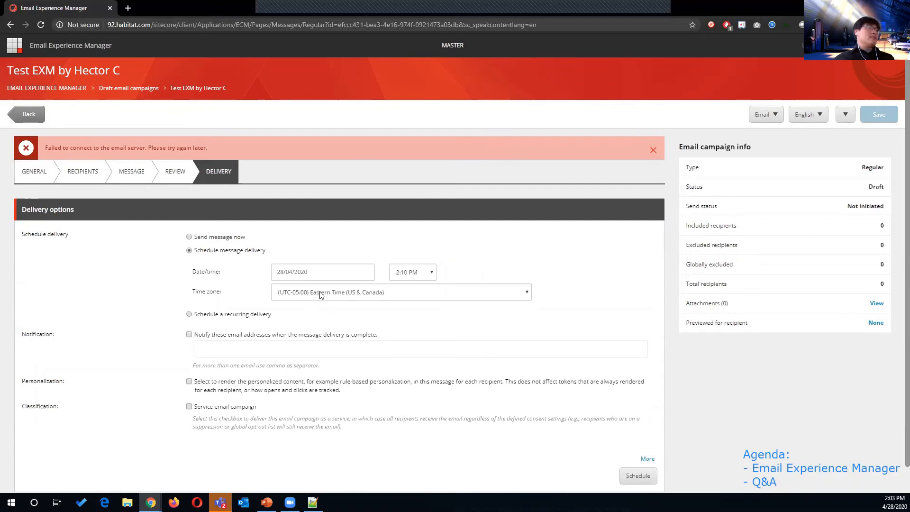
click(251, 315)
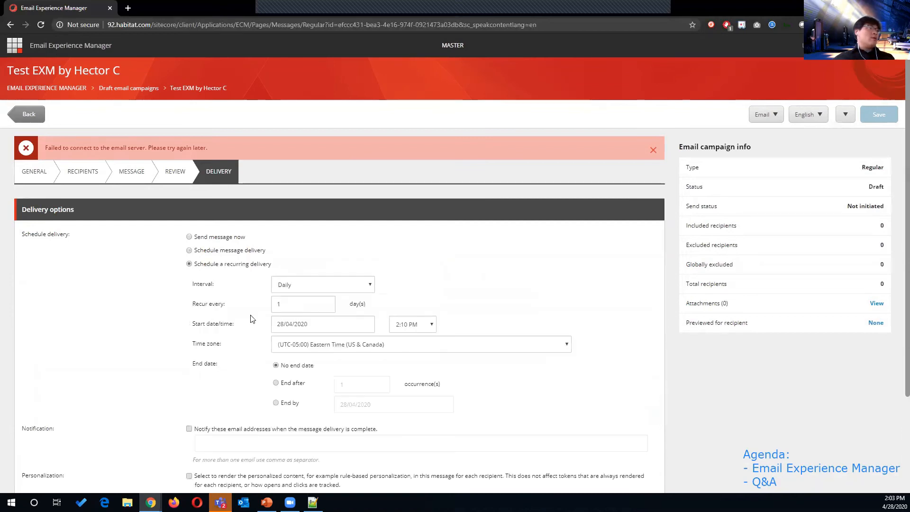
scroll(262, 311, down, 1)
scroll(264, 310, down, 1)
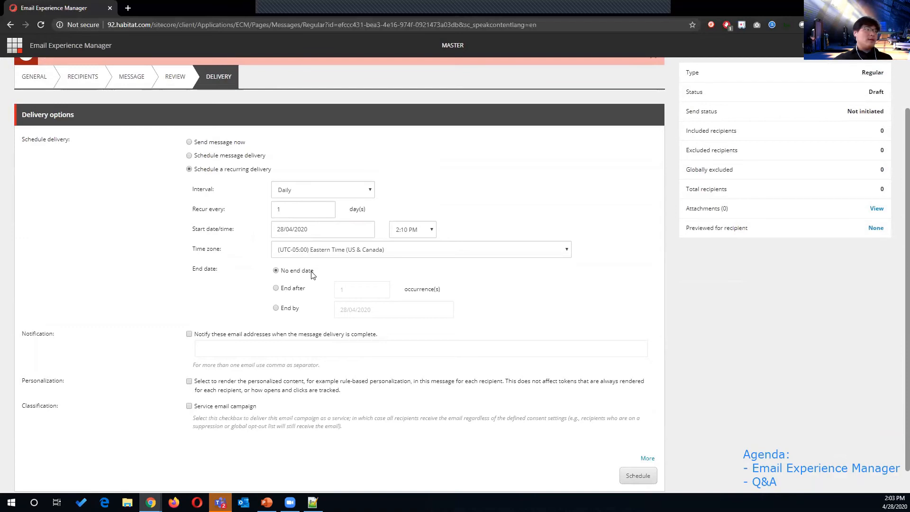
scroll(311, 279, down, 1)
Step: End the recurring delivery after 1 occurrence with Notify and Personalization on, but cancel the service-campaign change
click(276, 261)
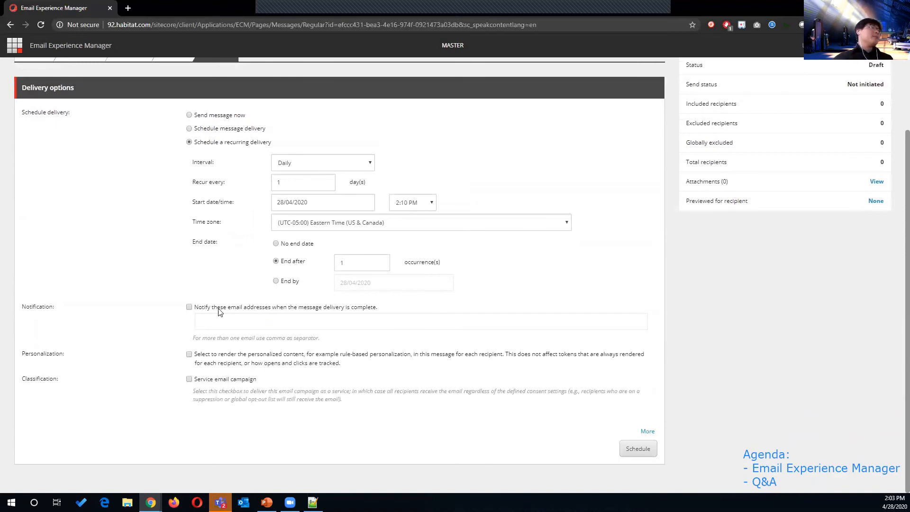
click(202, 308)
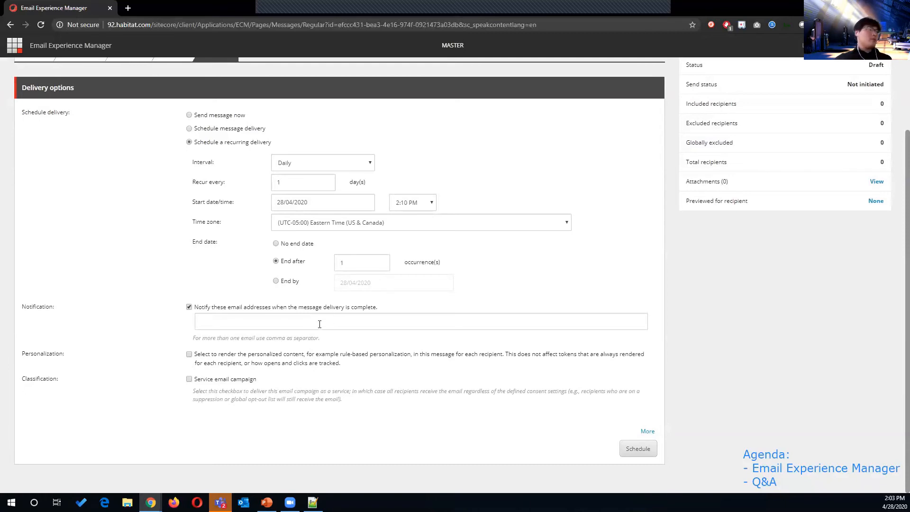
click(278, 354)
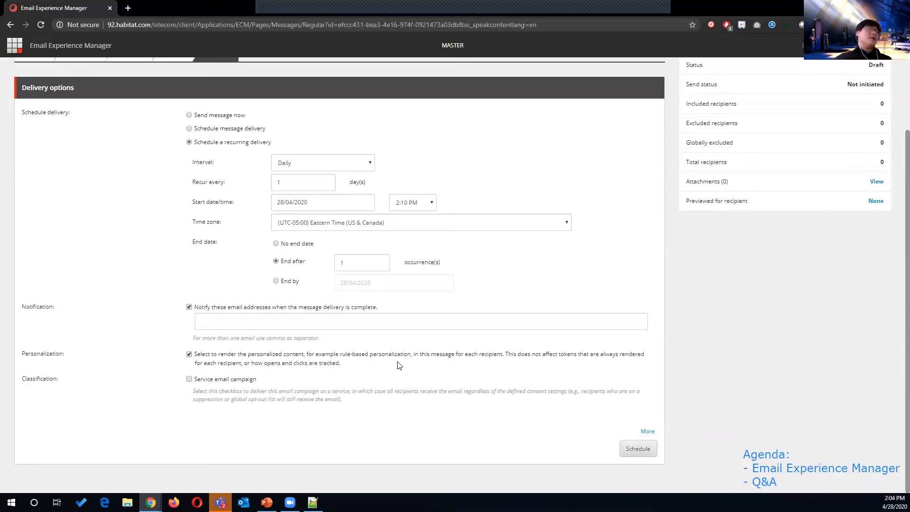
click(234, 380)
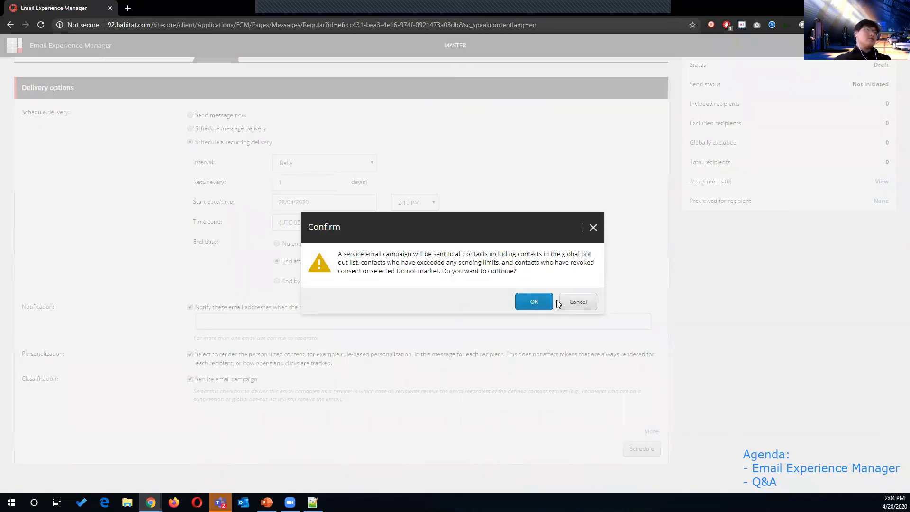
click(571, 302)
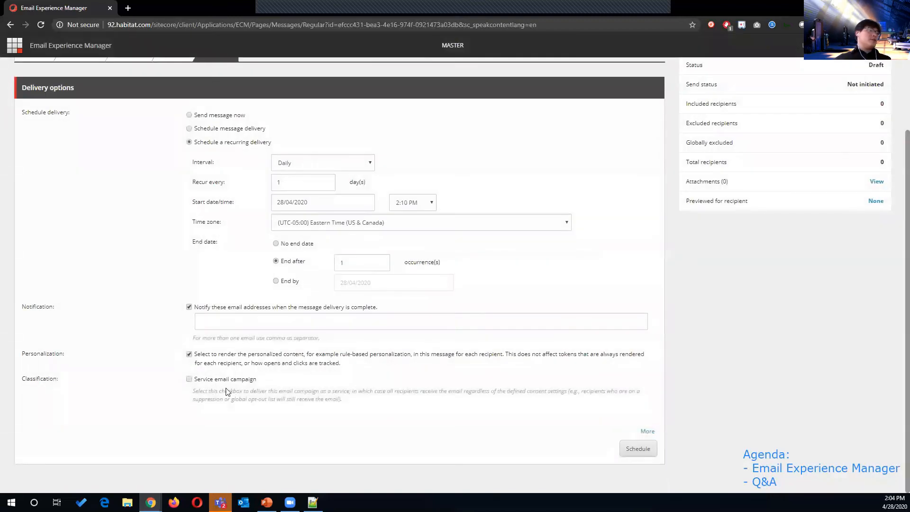
Step: Reveal the additional delivery options and turn on emulated sending
drag(193, 391, 347, 402)
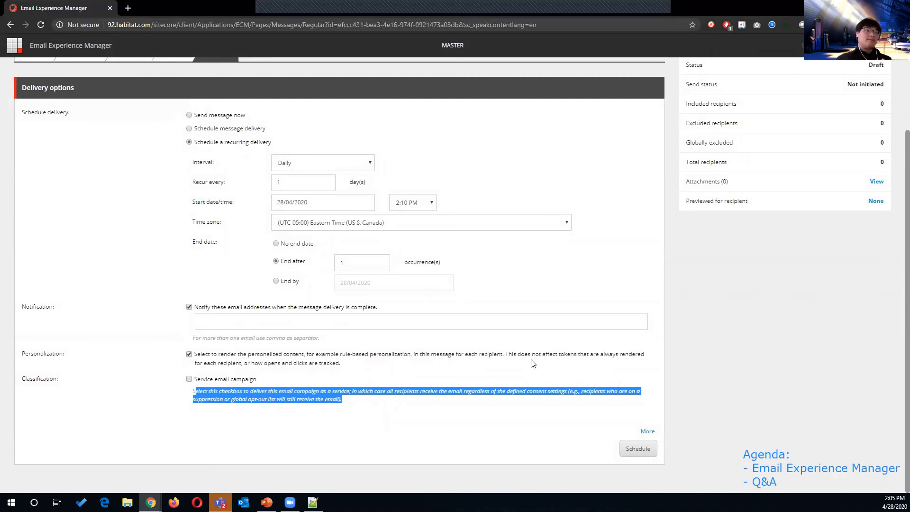
click(647, 431)
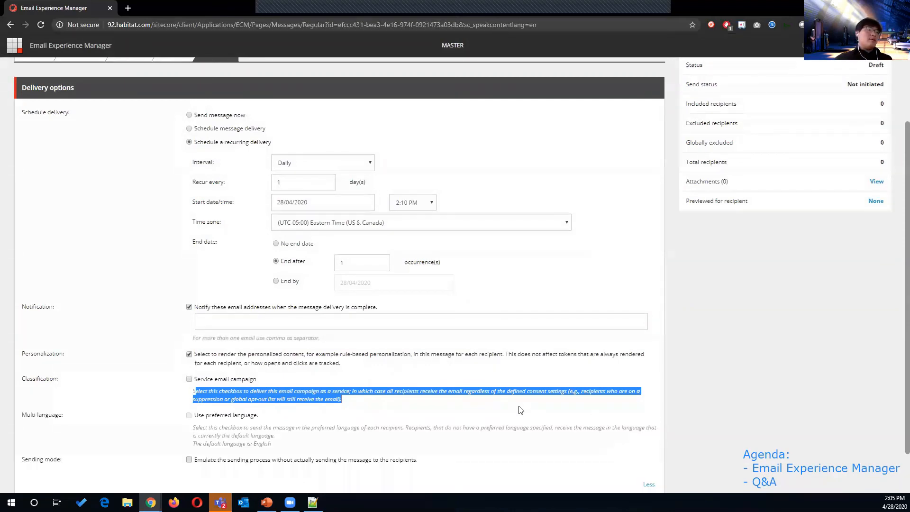
scroll(312, 348, down, 1)
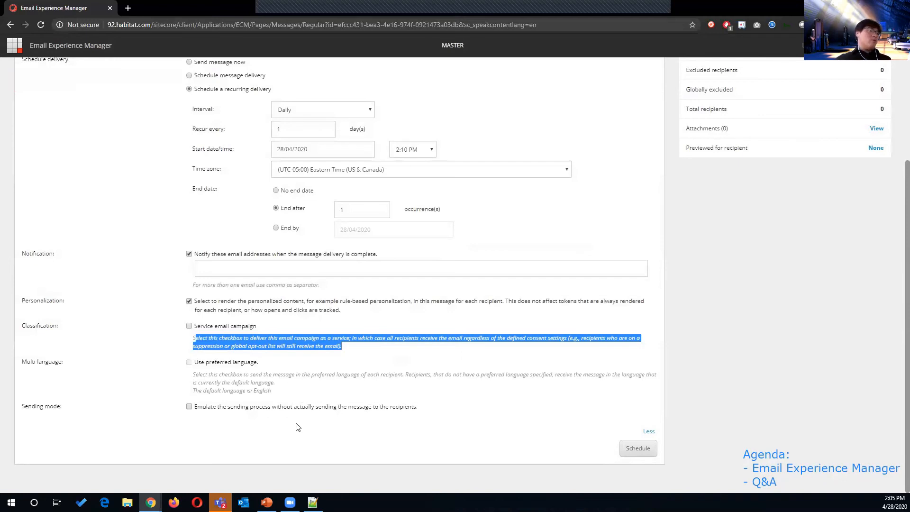
click(351, 409)
double_click(351, 408)
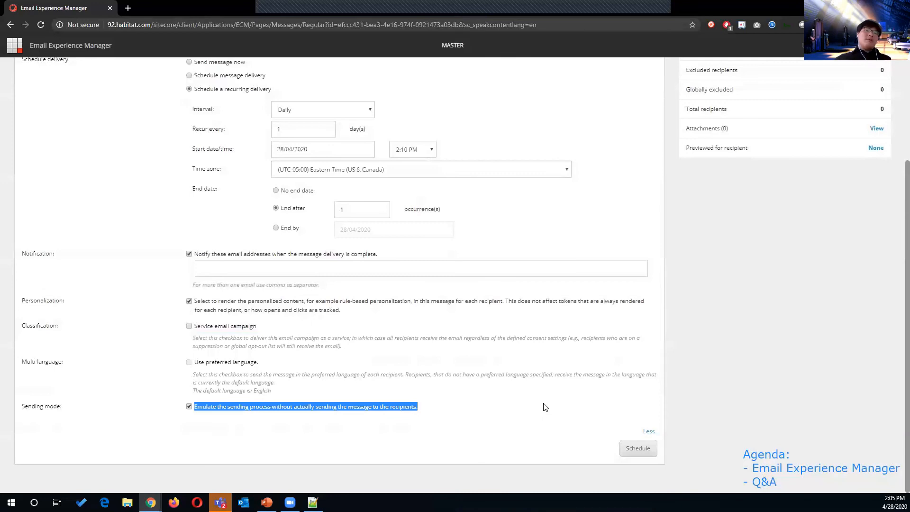
scroll(570, 423, up, 1)
scroll(570, 423, down, 1)
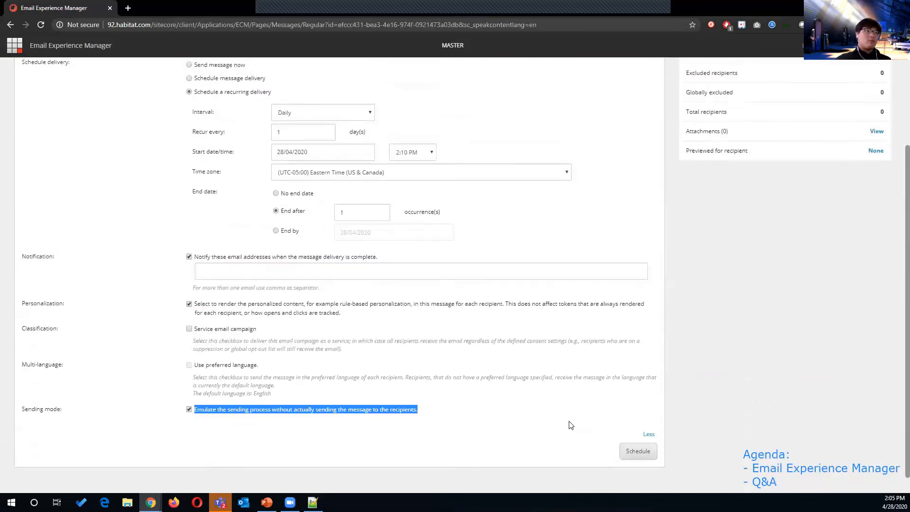
Step: Switch delivery from recurring back to sending immediately, and stay on the campaign page instead of leaving
click(634, 450)
click(191, 237)
scroll(586, 463, down, 1)
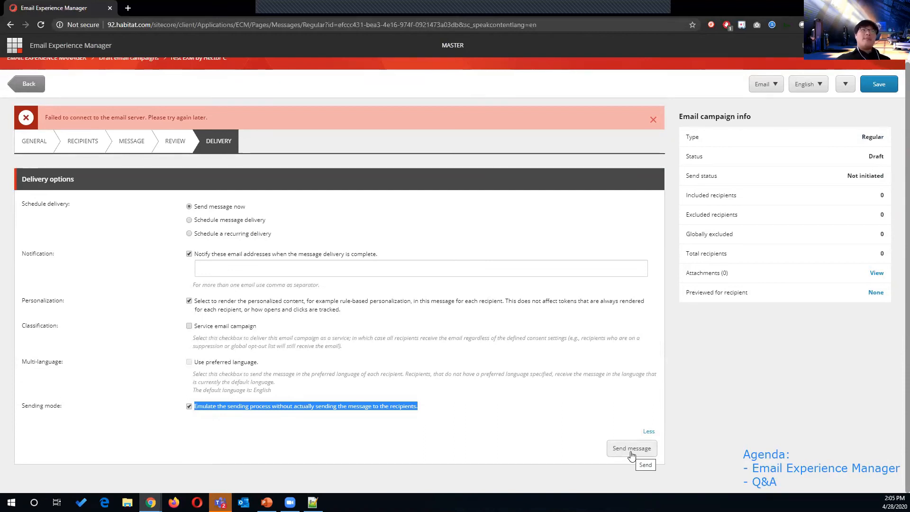
scroll(190, 212, up, 1)
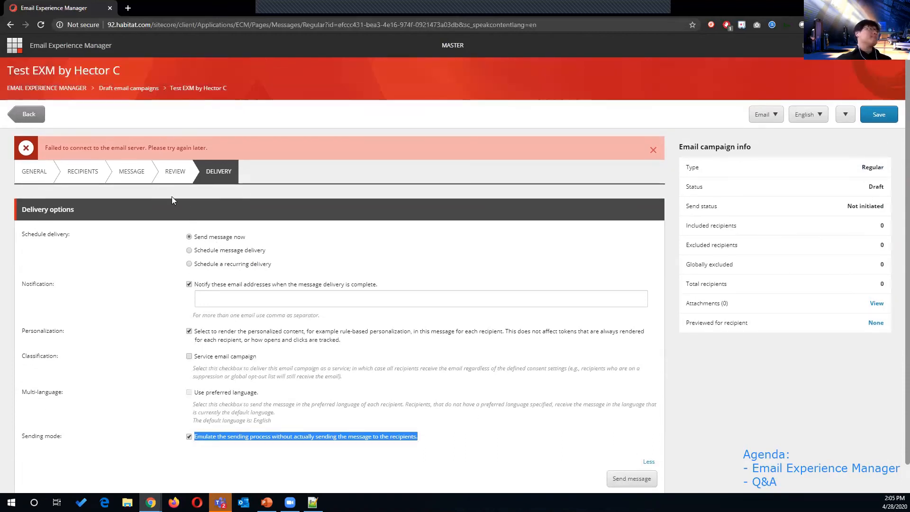
click(70, 94)
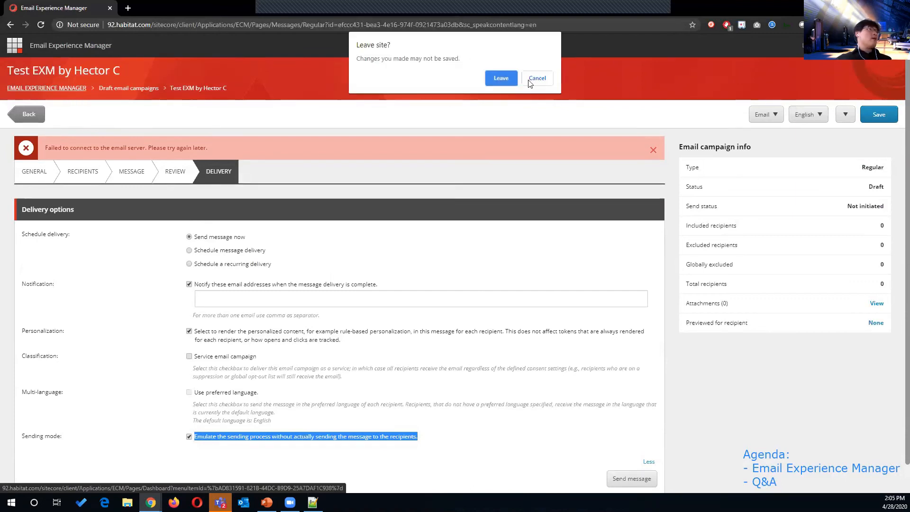
click(536, 78)
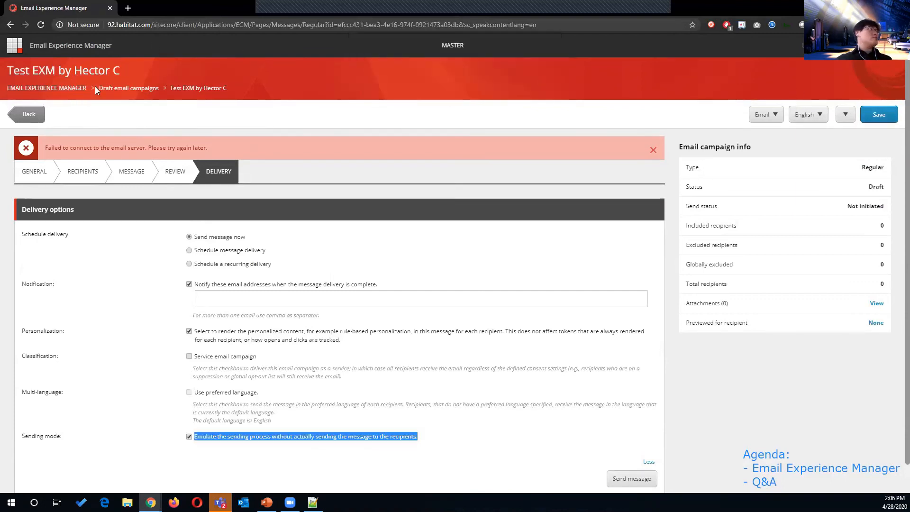
click(30, 117)
click(543, 95)
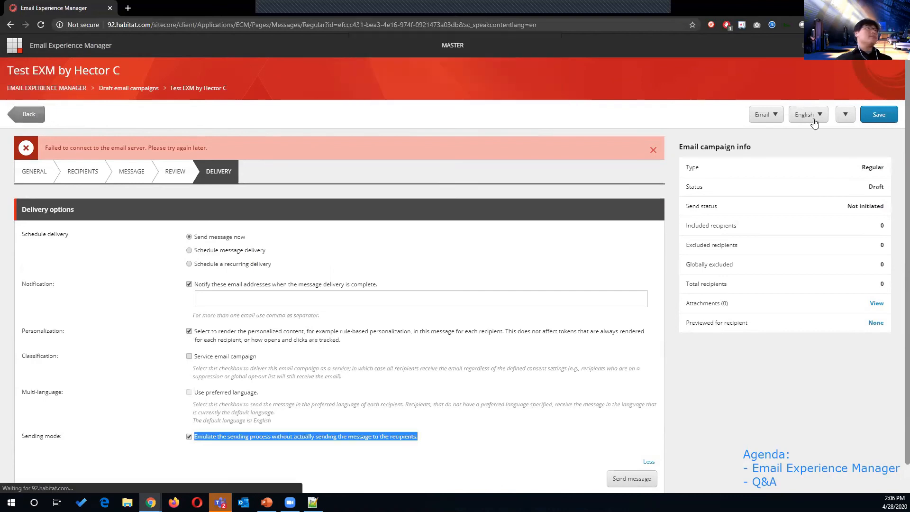
Step: Save the delivery settings, review the MESSAGE tab, then leave the campaign for the Launchpad
click(894, 116)
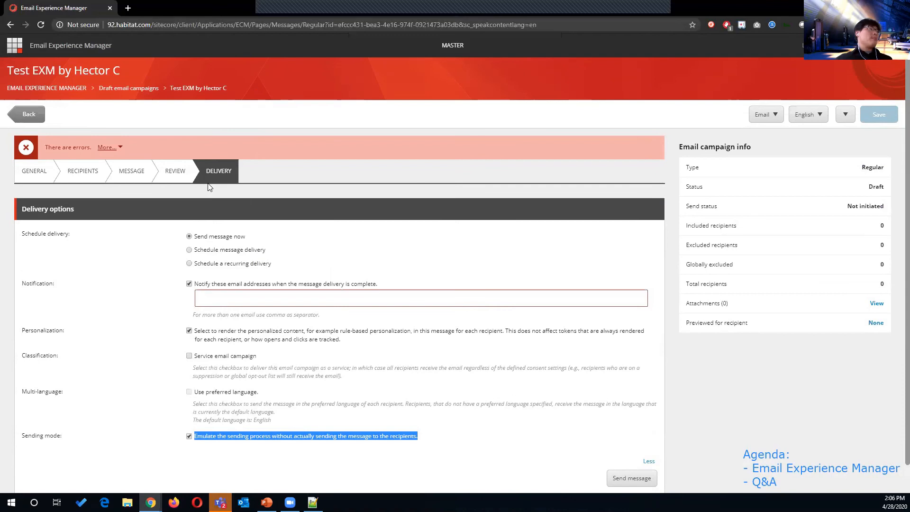
click(142, 171)
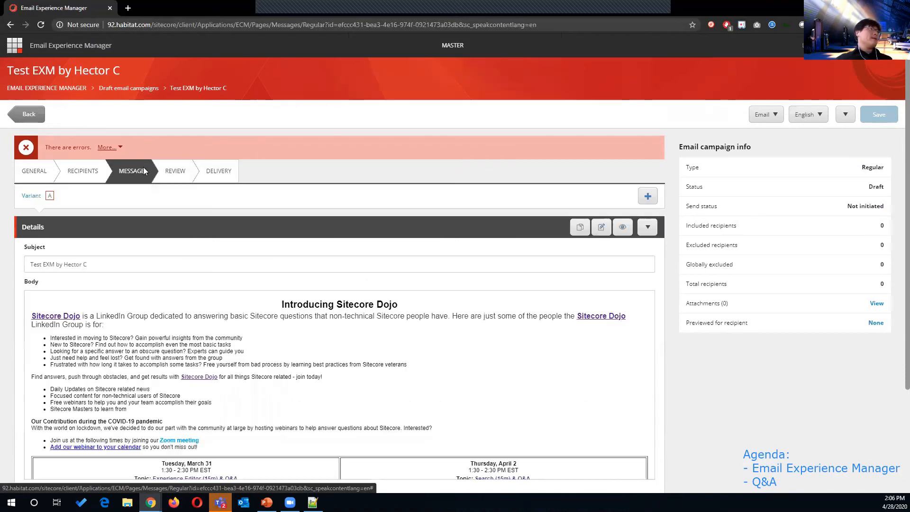
click(14, 48)
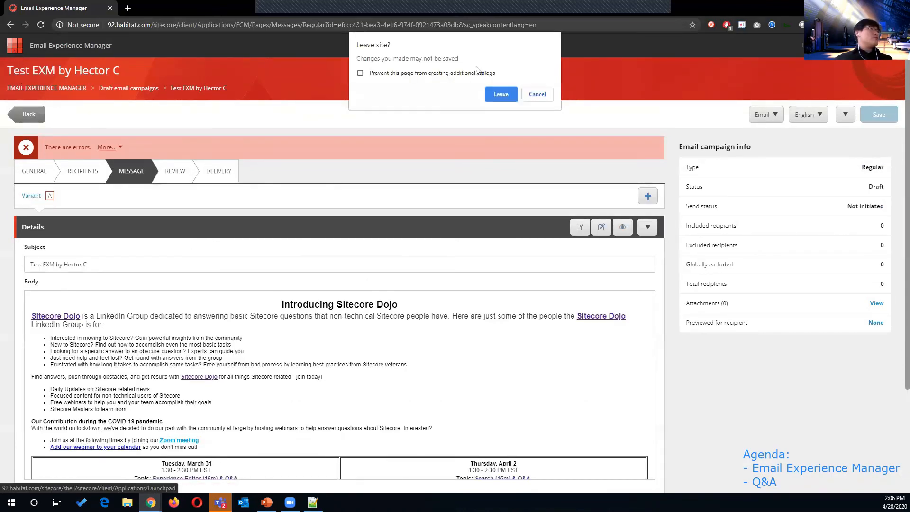
click(505, 92)
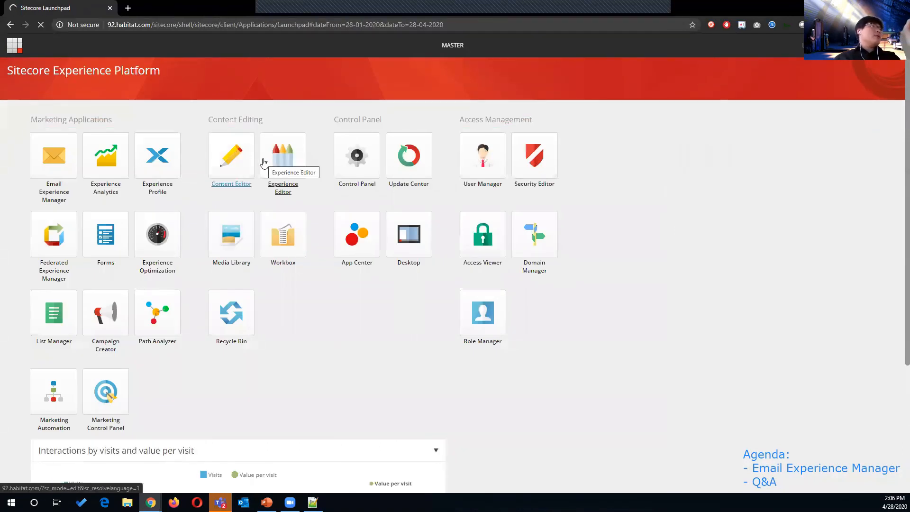
Step: Launch the Content Editor from the Launchpad tile to show the Home item
click(253, 164)
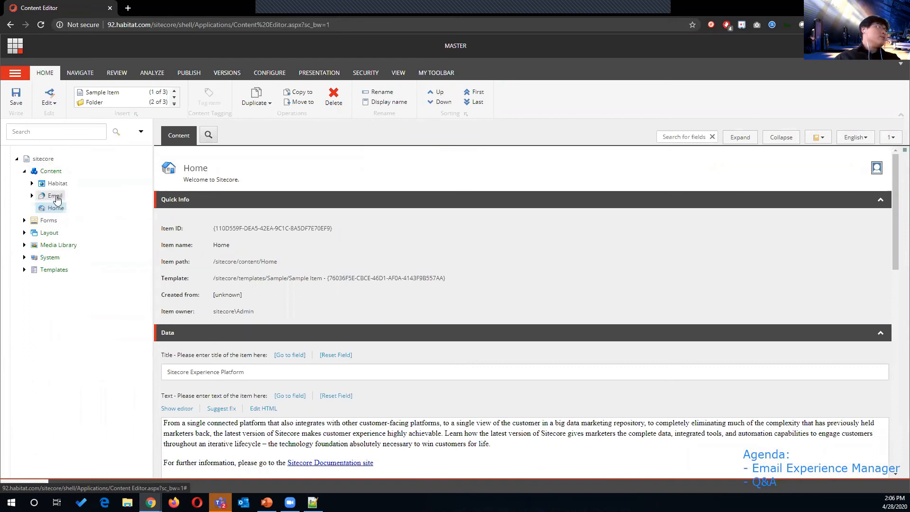
Step: Show the Email root item's Content fields and expand Delivery Status Notifications, revealing Undelivered Max 10 and empty POP3 fields
click(32, 195)
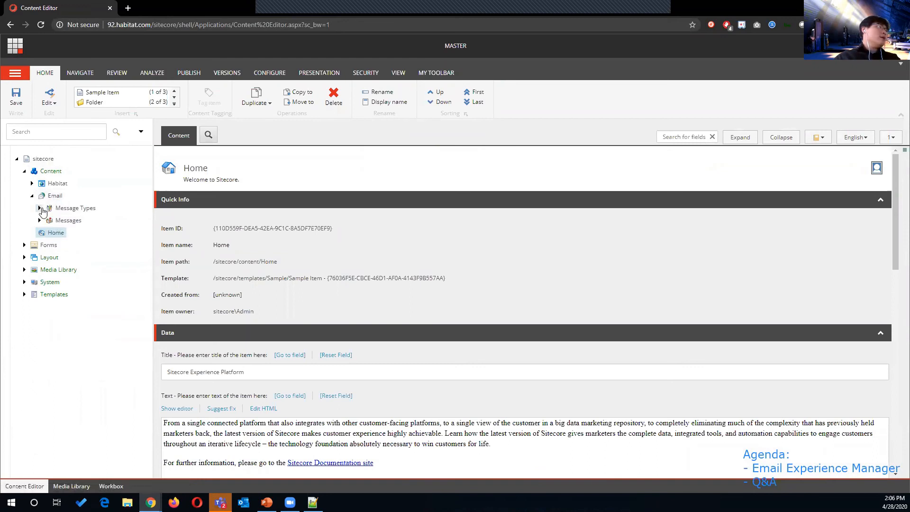
click(53, 196)
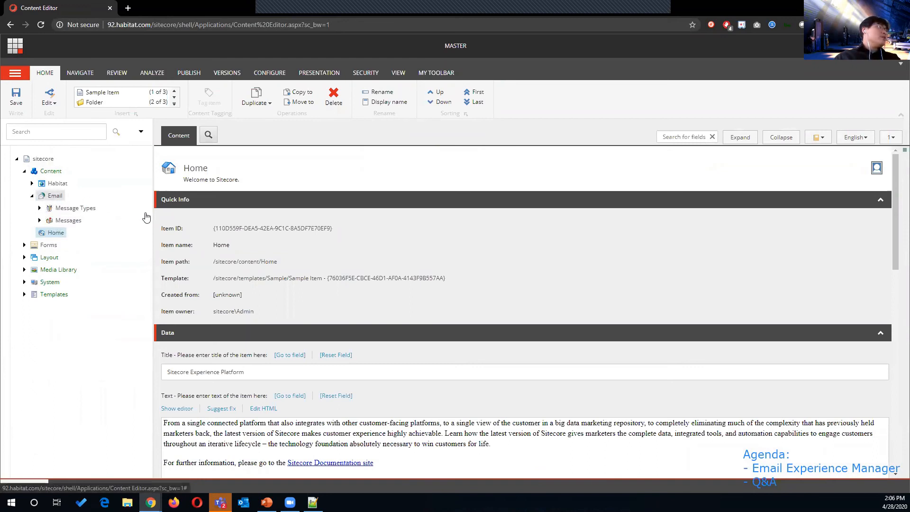
click(210, 135)
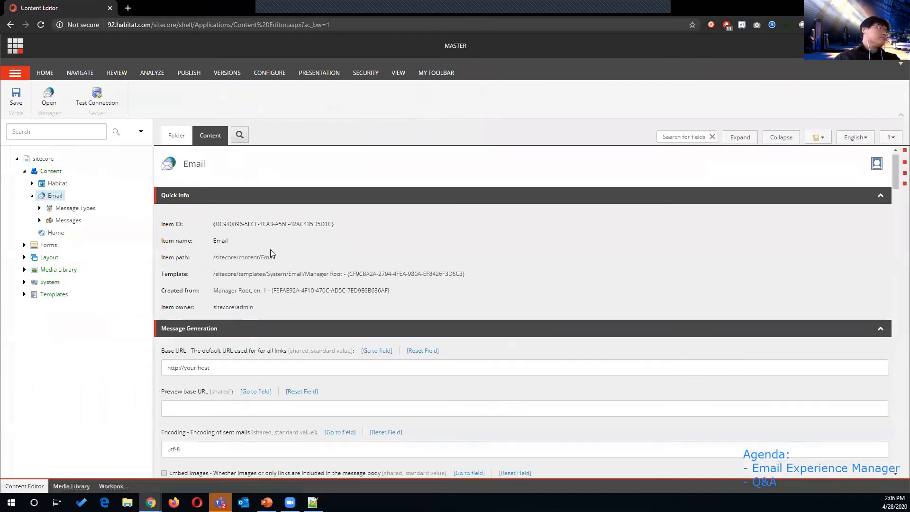
scroll(273, 252, down, 3)
scroll(274, 249, down, 6)
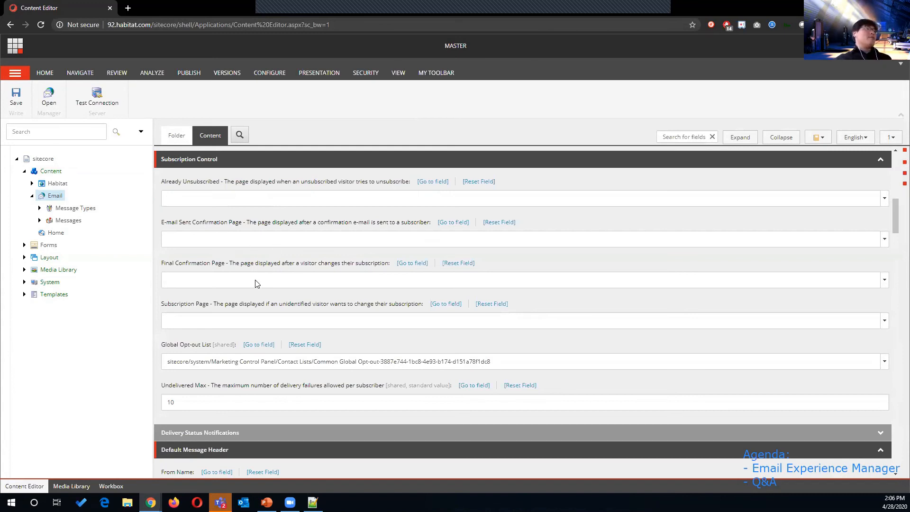
scroll(263, 286, down, 1)
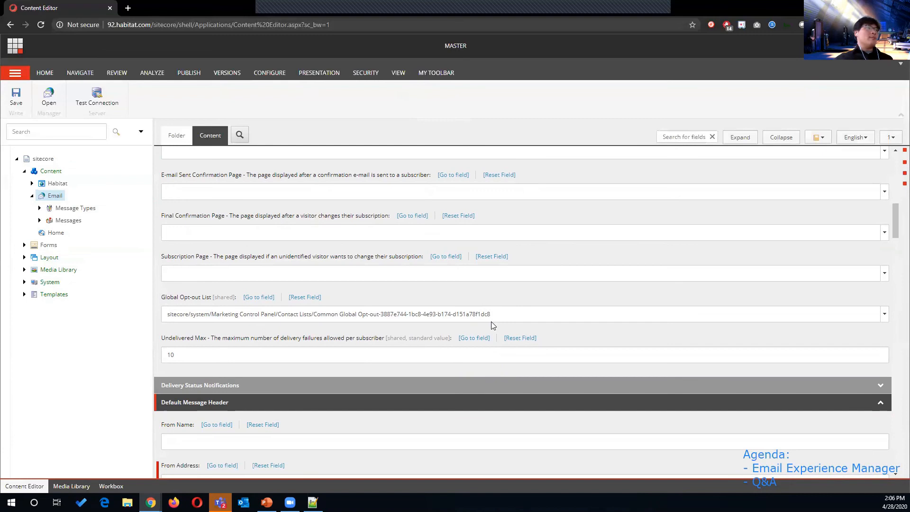
scroll(417, 325, down, 2)
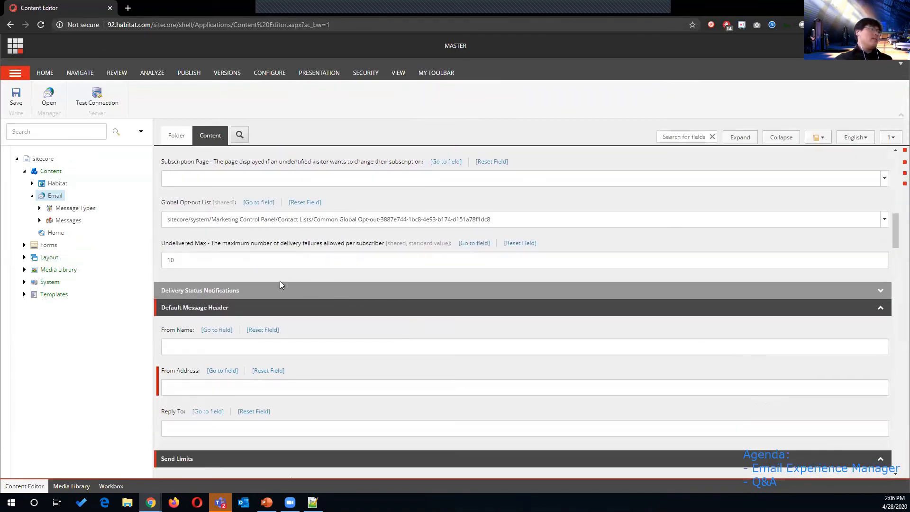
scroll(225, 297, down, 1)
click(280, 249)
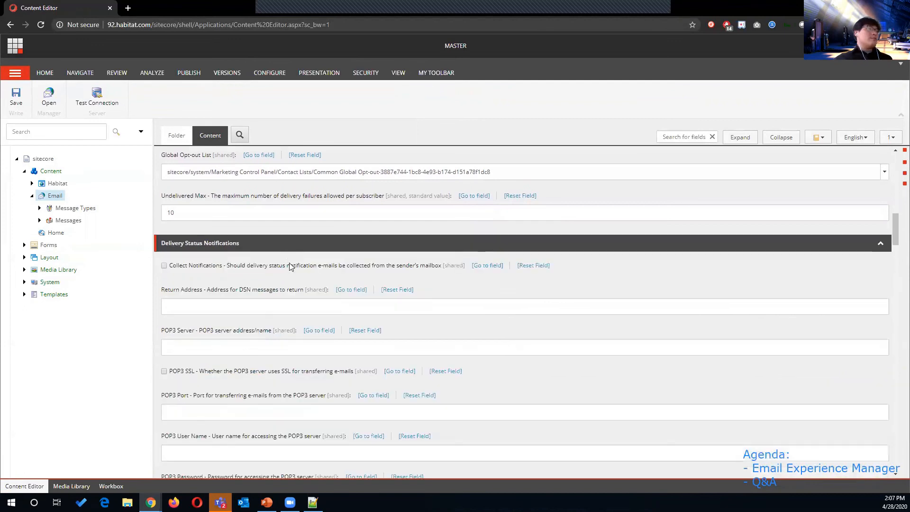
scroll(307, 294, down, 3)
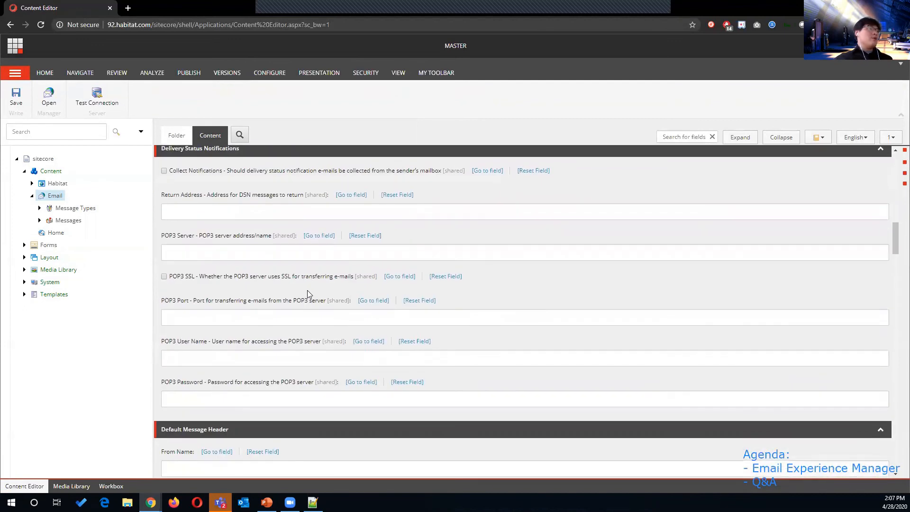
scroll(306, 294, down, 1)
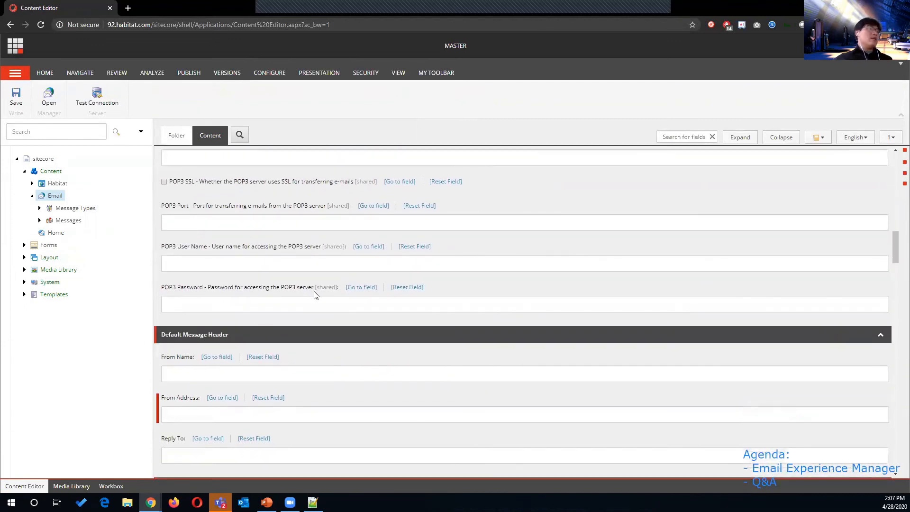
scroll(294, 295, down, 1)
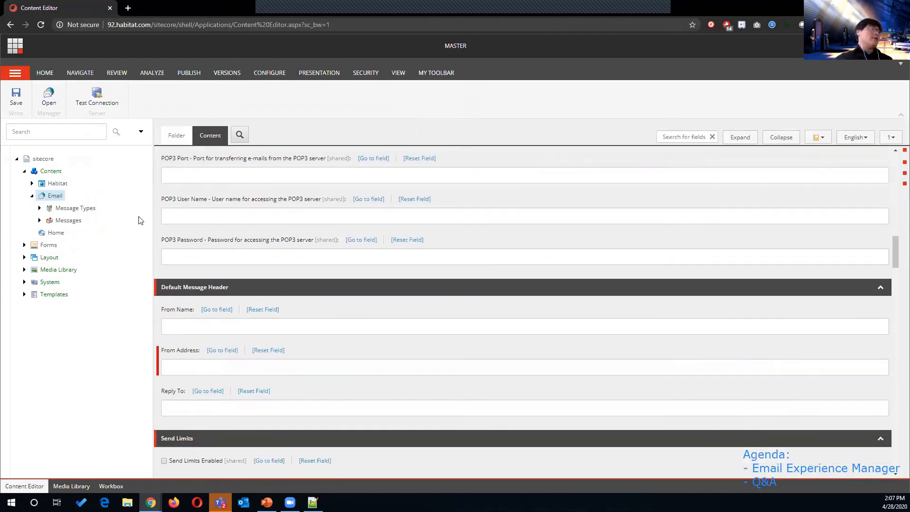
Step: Preview the Sample message under Messages/2020 and expand it to show its Message Root
click(40, 220)
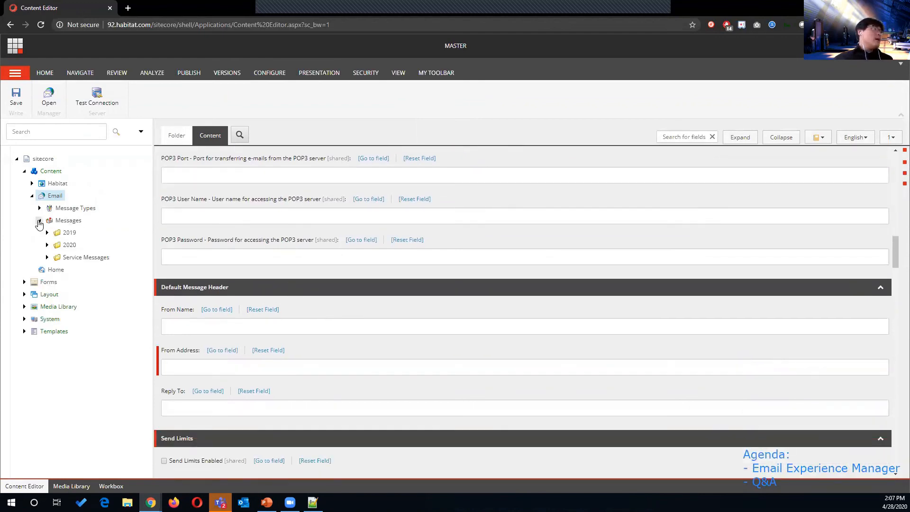
click(47, 244)
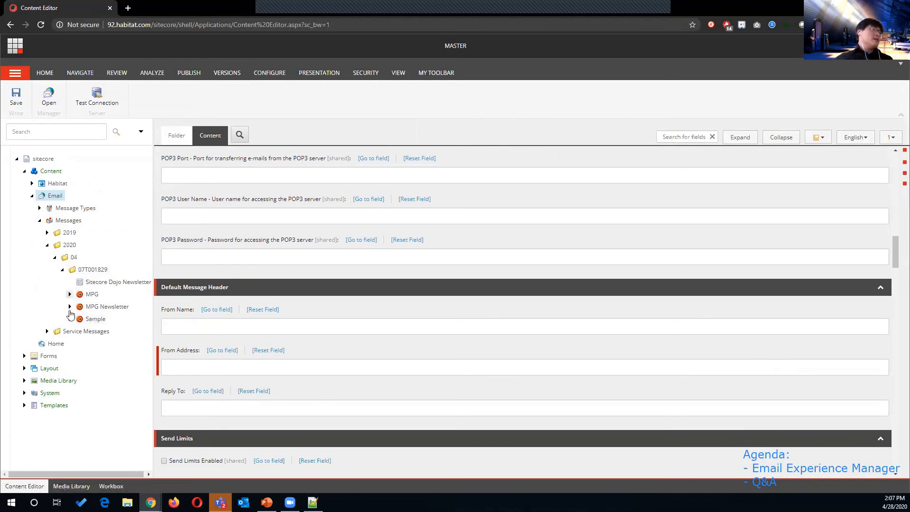
click(95, 318)
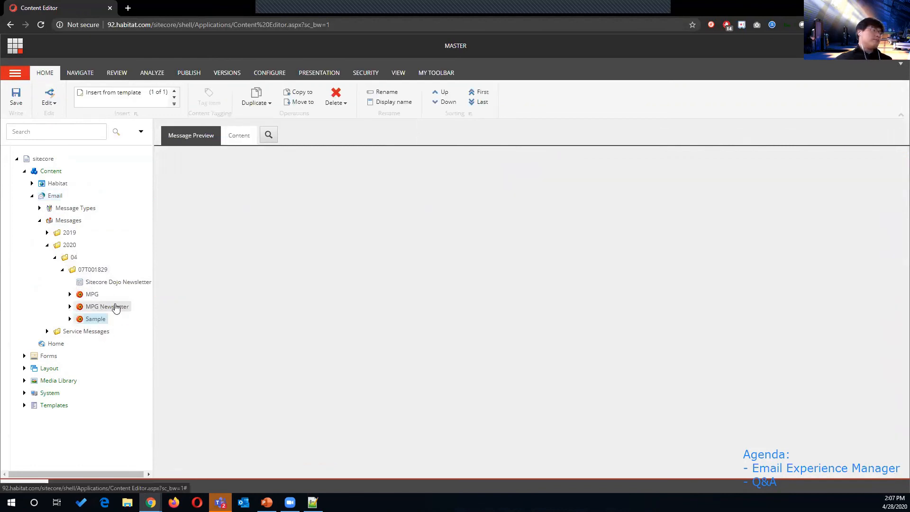
double_click(87, 319)
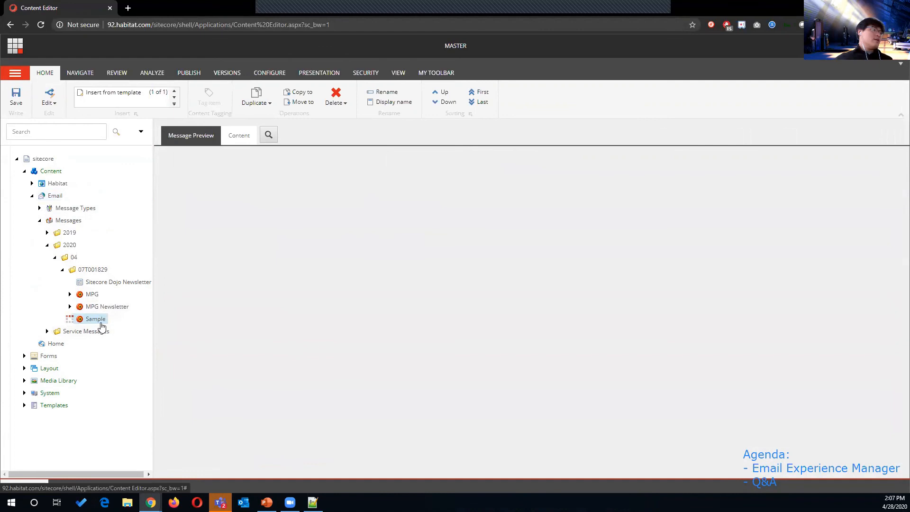
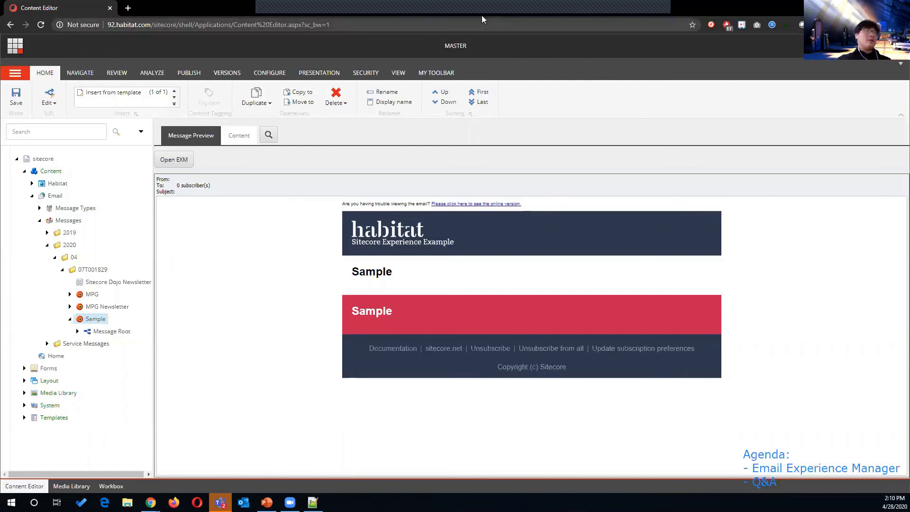
Step: Stop sharing the screen from the screen-share toolbar, ending the Sample message preview broadcast
click(645, 20)
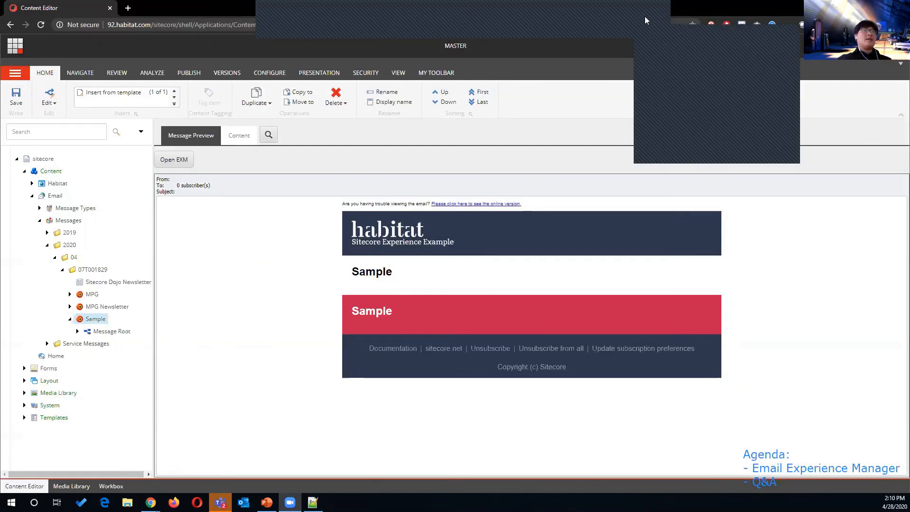